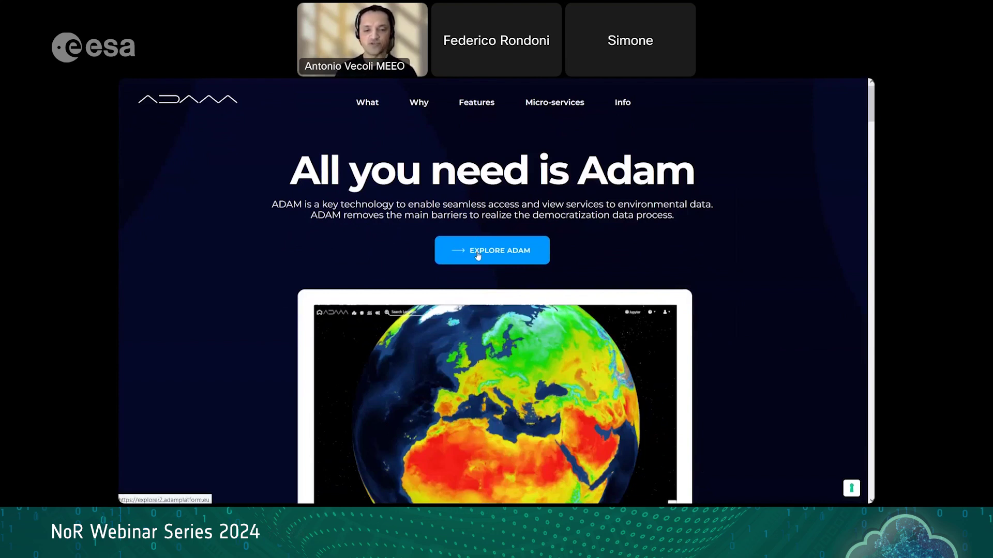
Step: Scroll through the ADAM home page's data table and access options, then launch ADAM Explorer
scroll(602, 302, down, 2)
scroll(601, 302, down, 12)
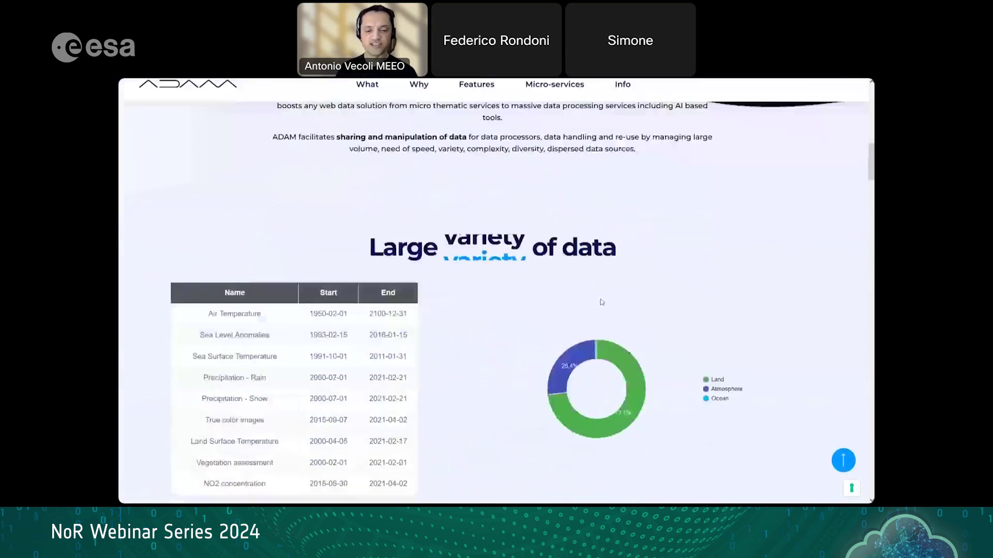
scroll(600, 298, up, 1)
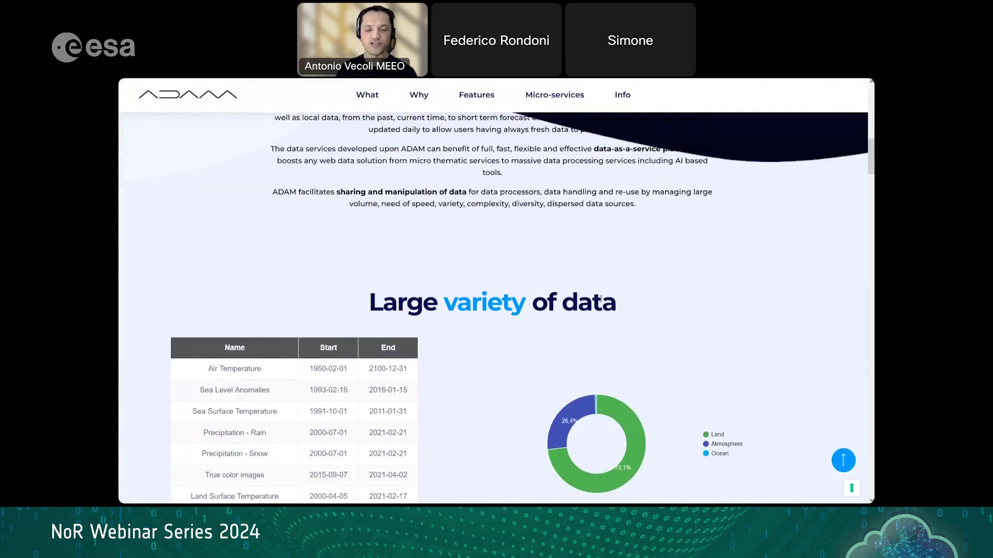
scroll(601, 300, down, 1)
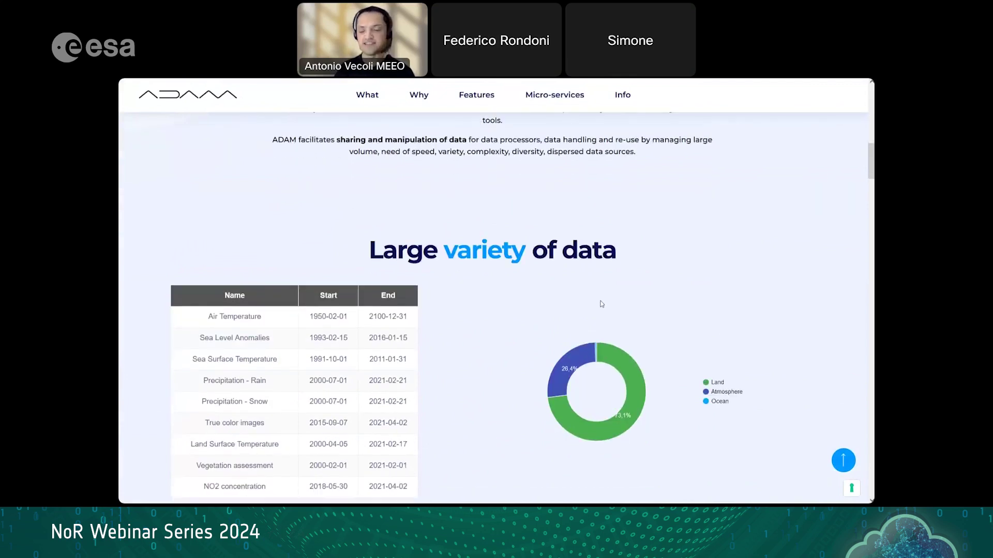
scroll(600, 303, down, 1)
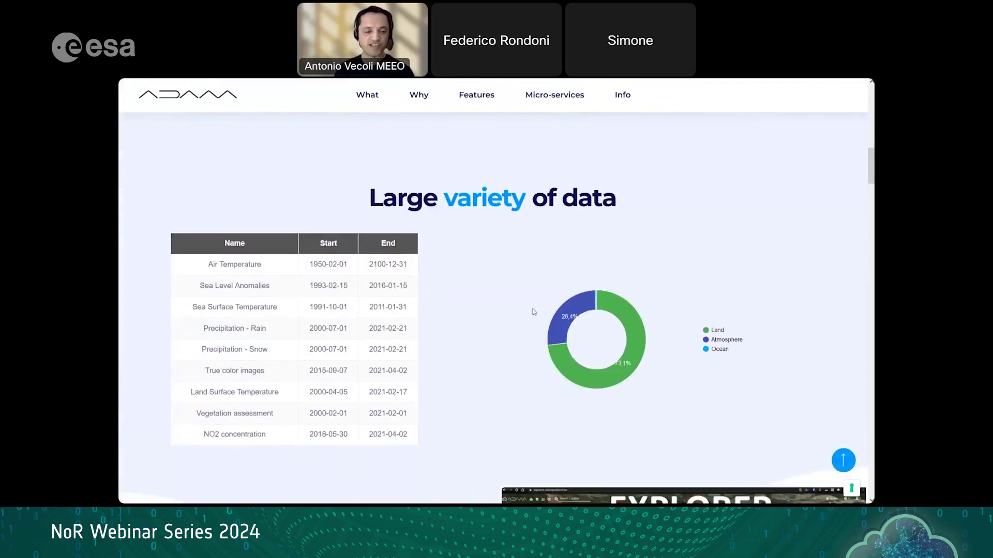
scroll(534, 311, down, 5)
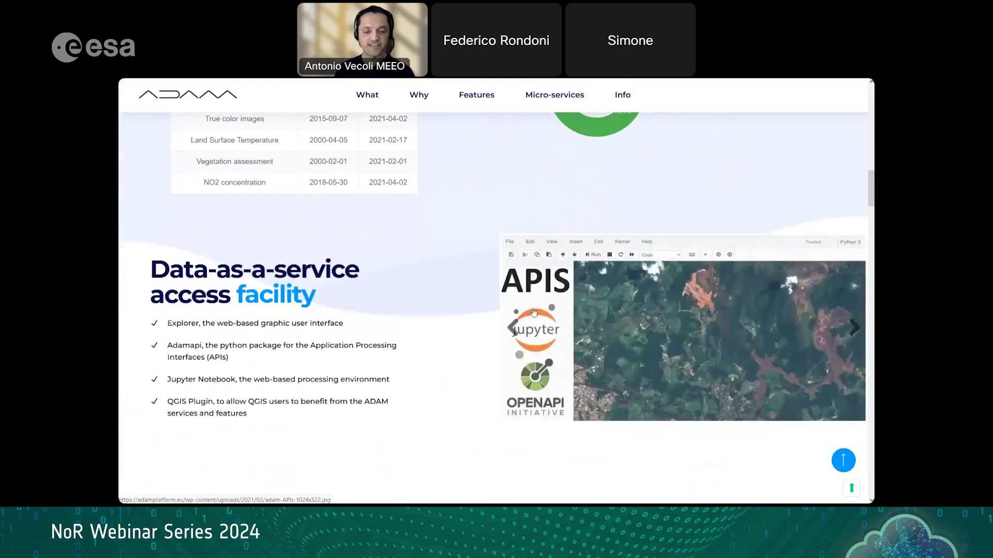
scroll(534, 312, up, 10)
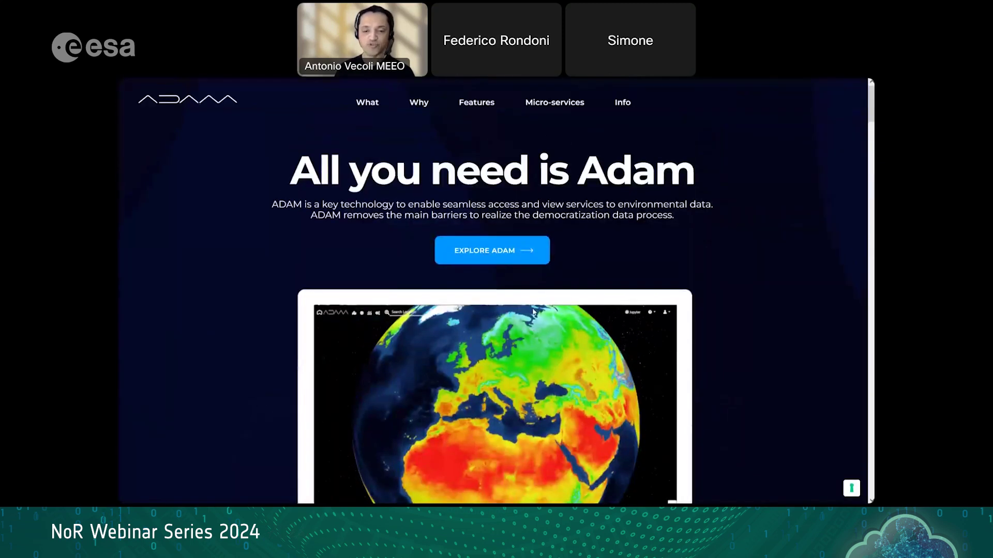
click(517, 255)
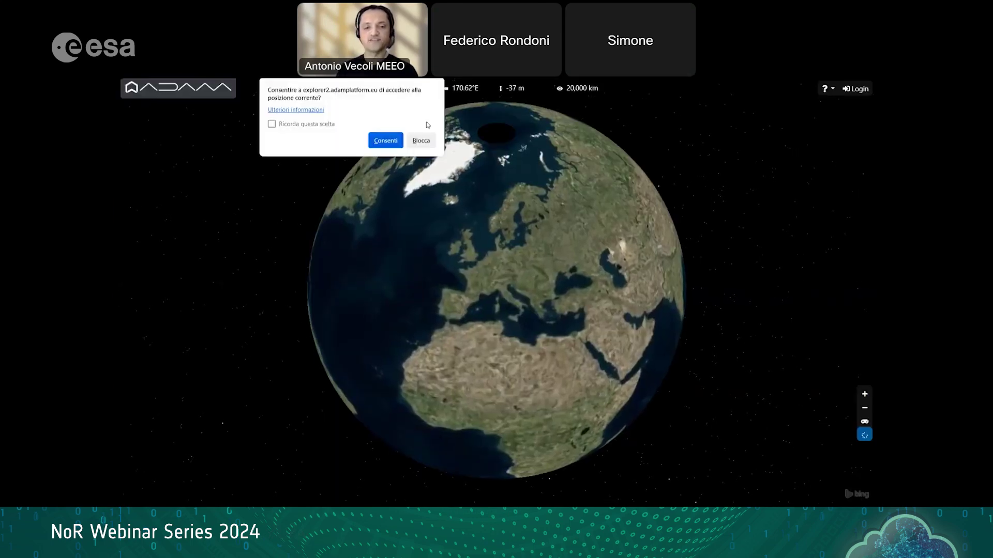
Step: Allow location access and open the MEEO SSO new-account registration form
click(385, 141)
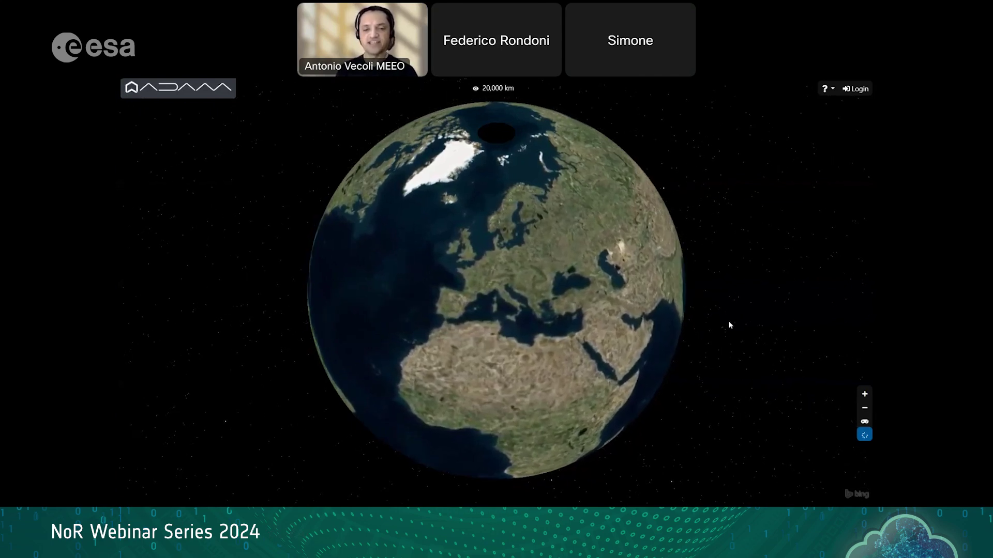
click(856, 89)
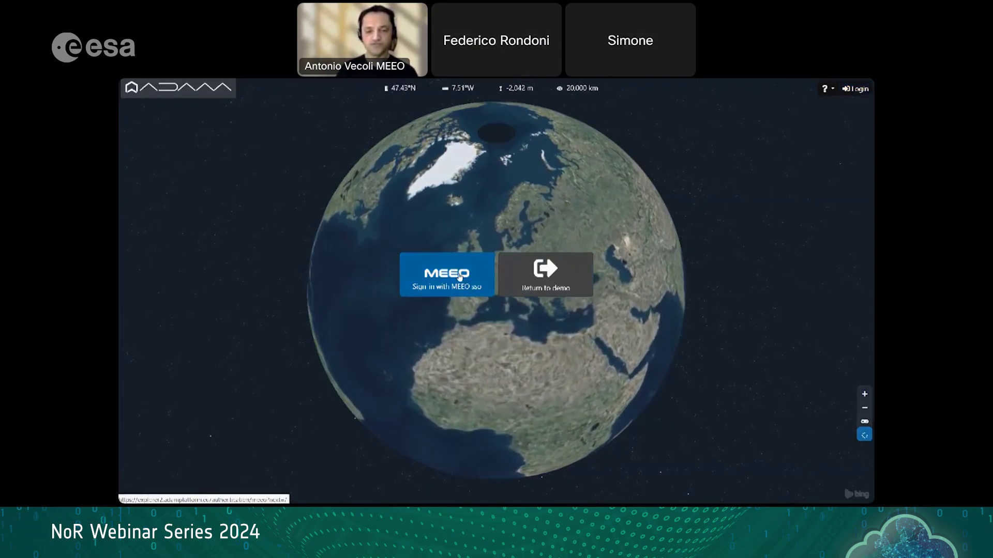
click(459, 277)
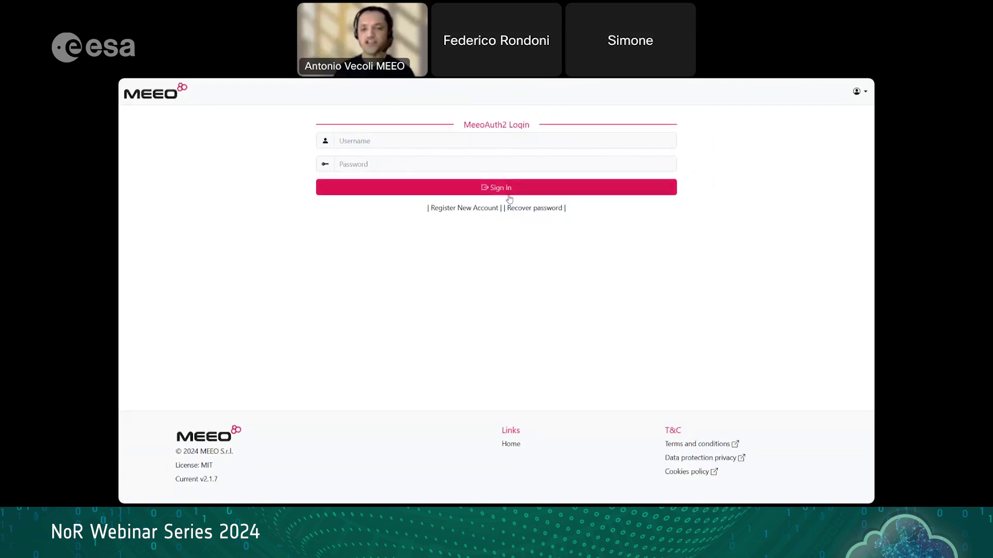
click(481, 212)
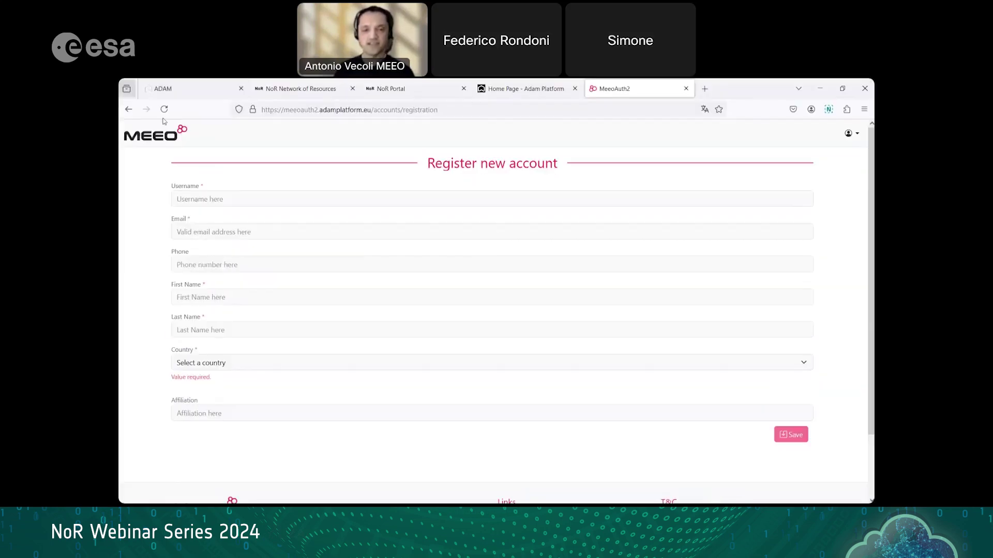
Step: Go back to the ADAM Platform home page
mouse_move(243, 82)
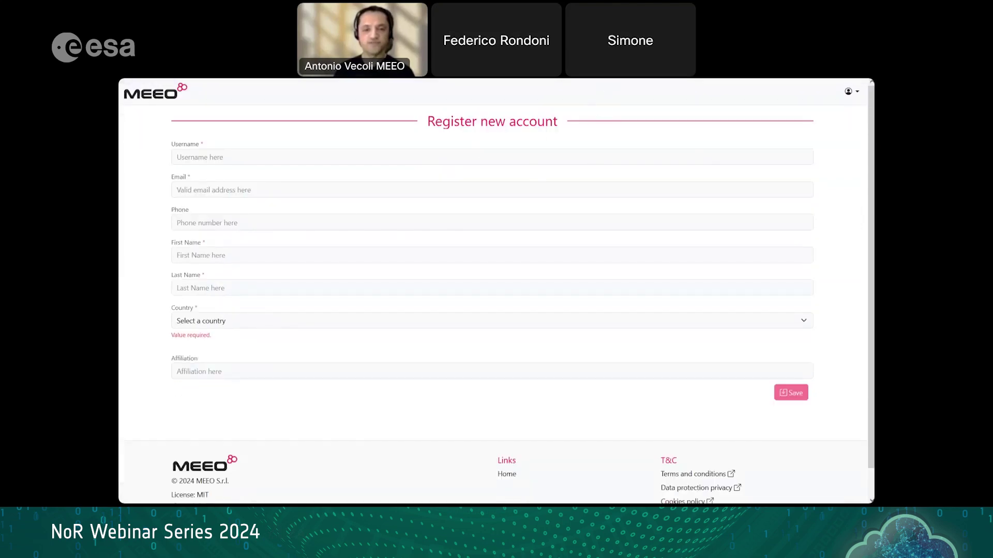
mouse_move(403, 81)
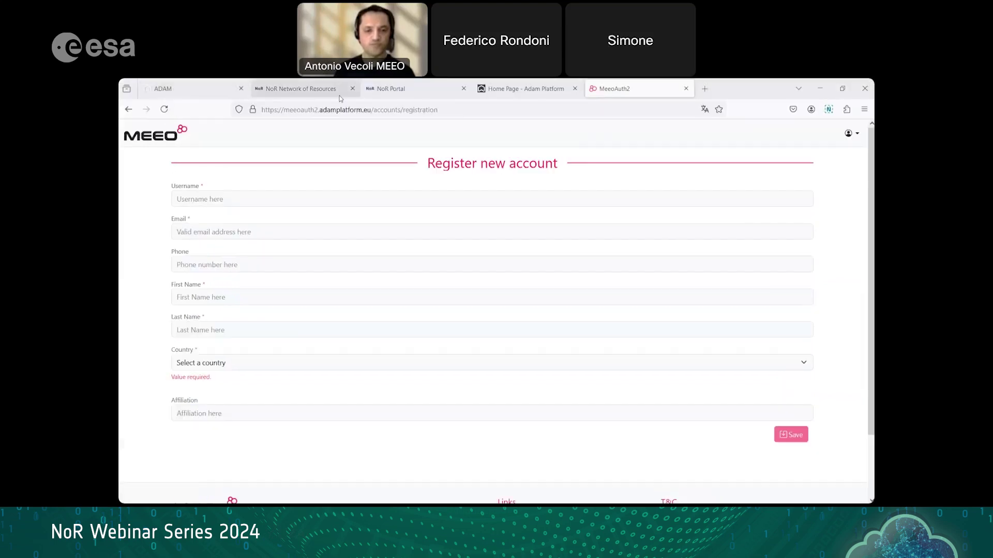
click(515, 91)
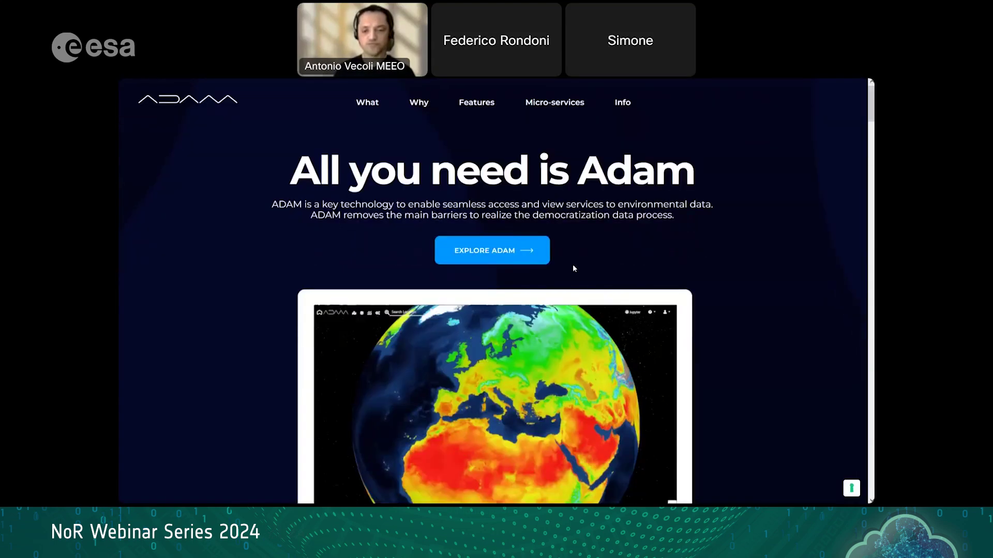
Step: Reopen ADAM Explorer, allow location, and start signing in with MEEO SSO
click(513, 246)
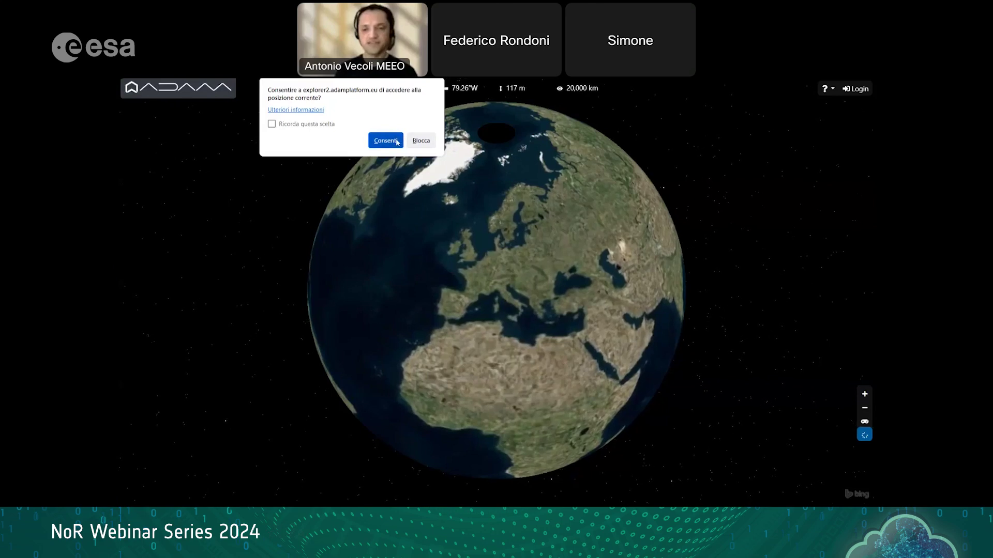
click(845, 95)
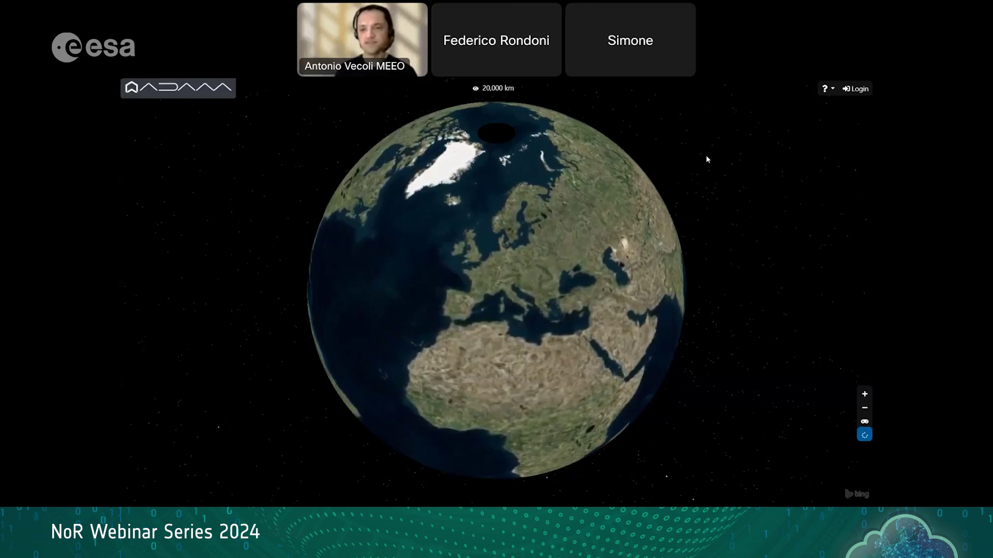
click(857, 90)
click(460, 278)
Step: Log in with the MEEO username and password, declining to save the password
click(365, 143)
click(568, 314)
click(425, 141)
text(antoveco)
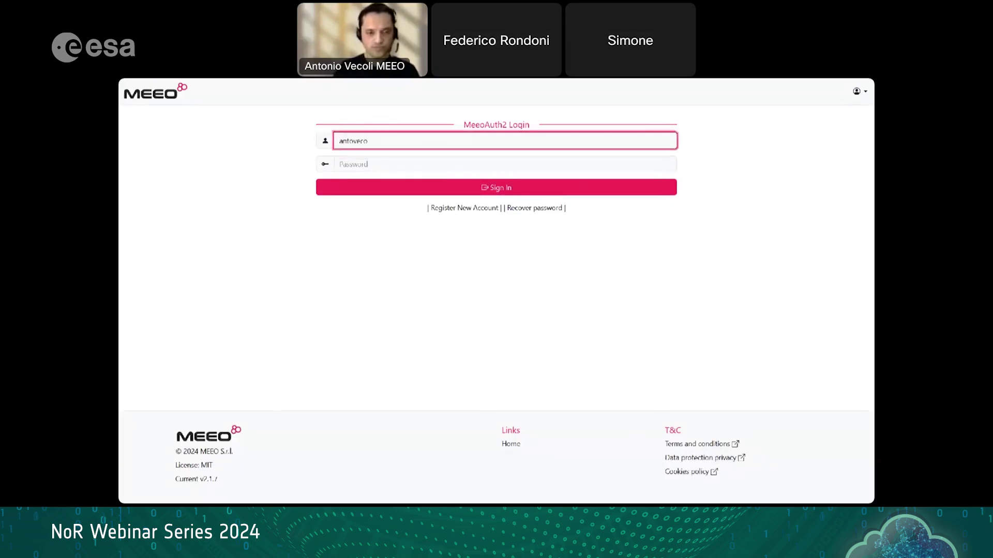
key(Tab)
text(********)
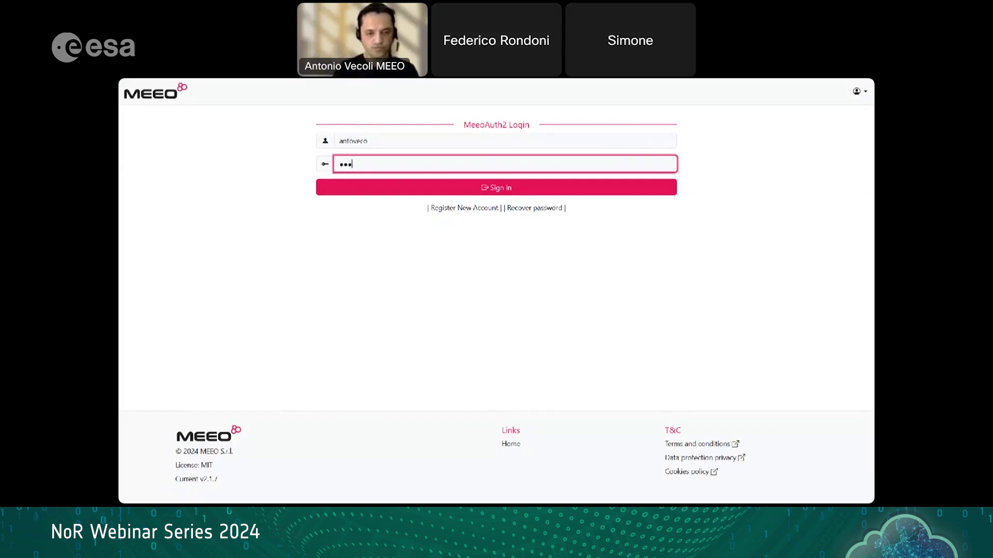
text(**)
key(Return)
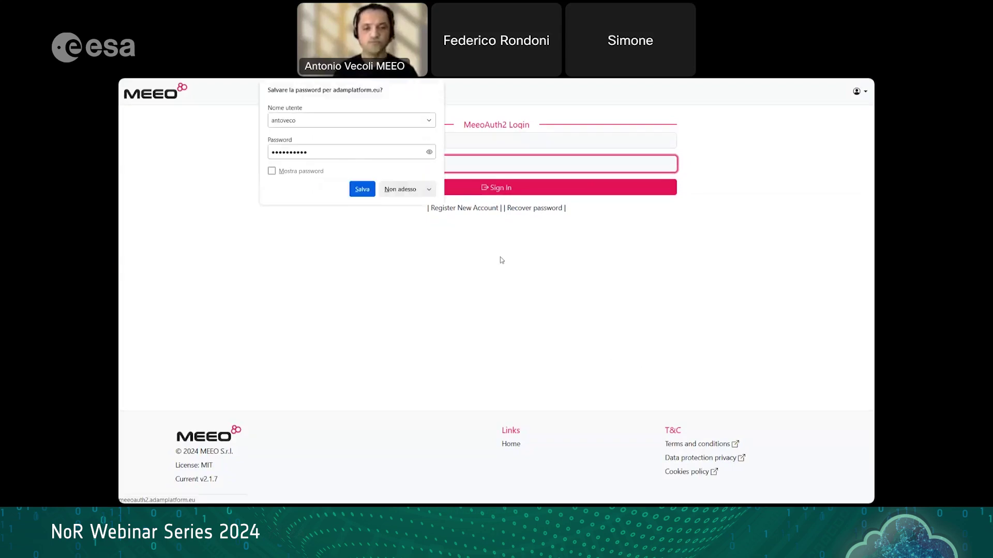
click(398, 196)
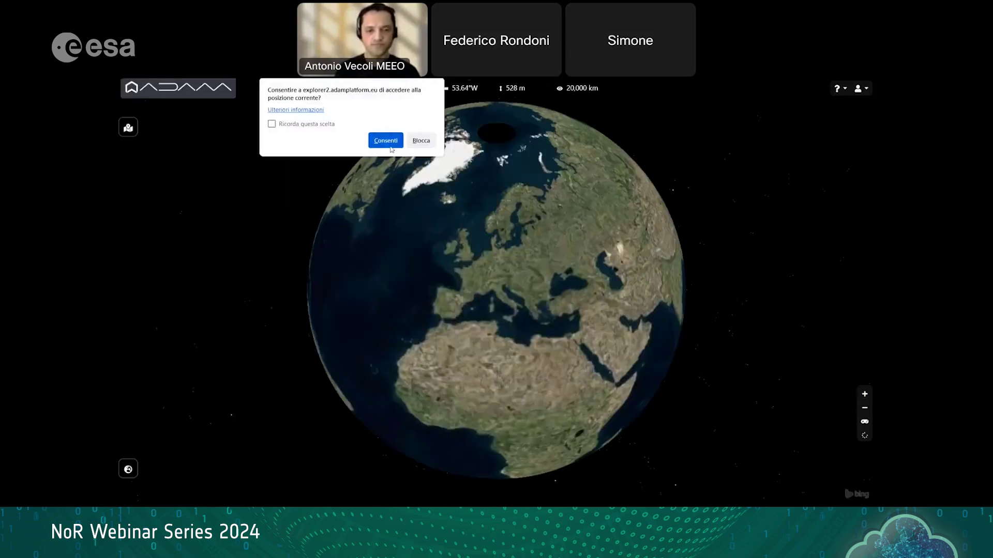
Step: Block location access, dismiss the save-password prompt, and zoom the globe
click(421, 144)
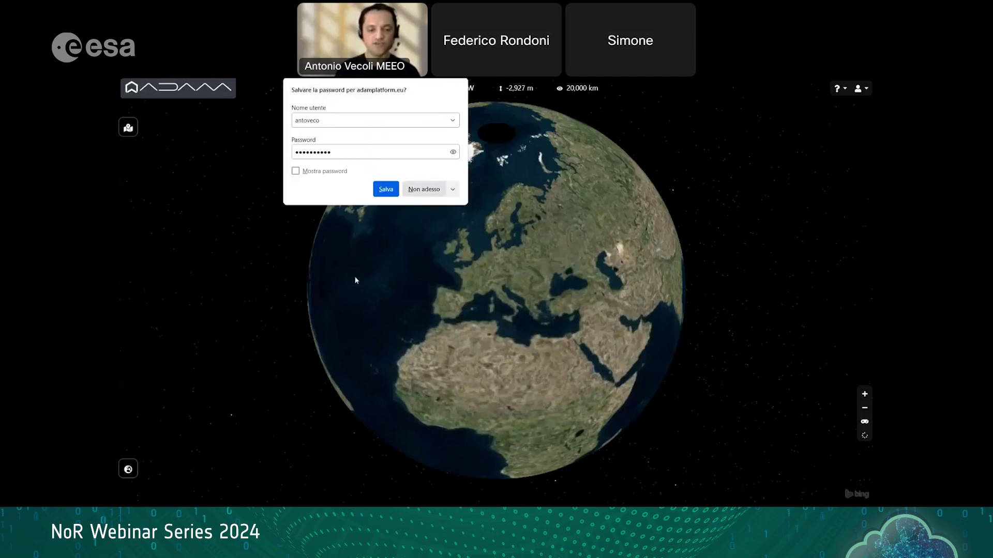
click(321, 290)
scroll(369, 376, up, 3)
scroll(368, 374, down, 3)
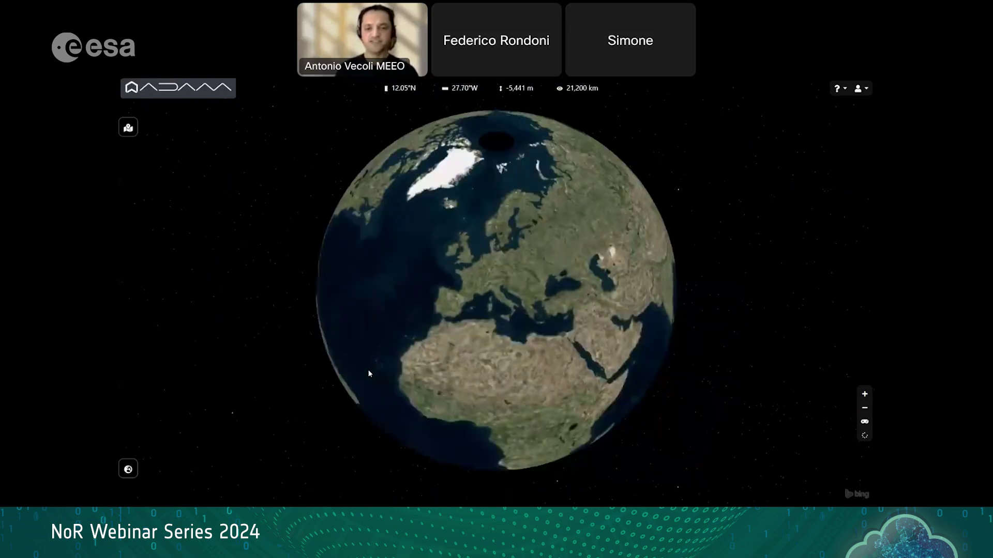
scroll(369, 374, up, 2)
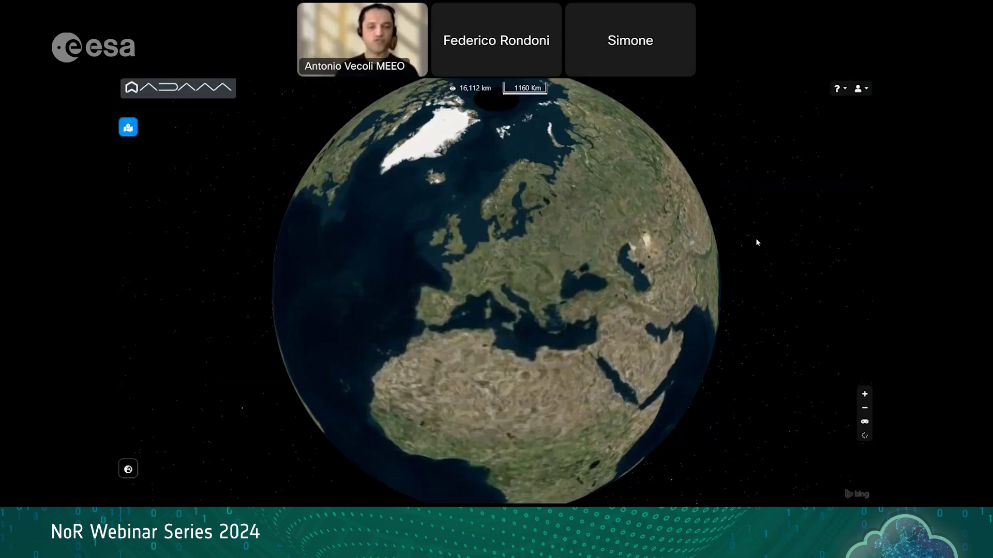
Step: Show the navigation controls and switch to the flat 2D map, then back to 3D
click(864, 423)
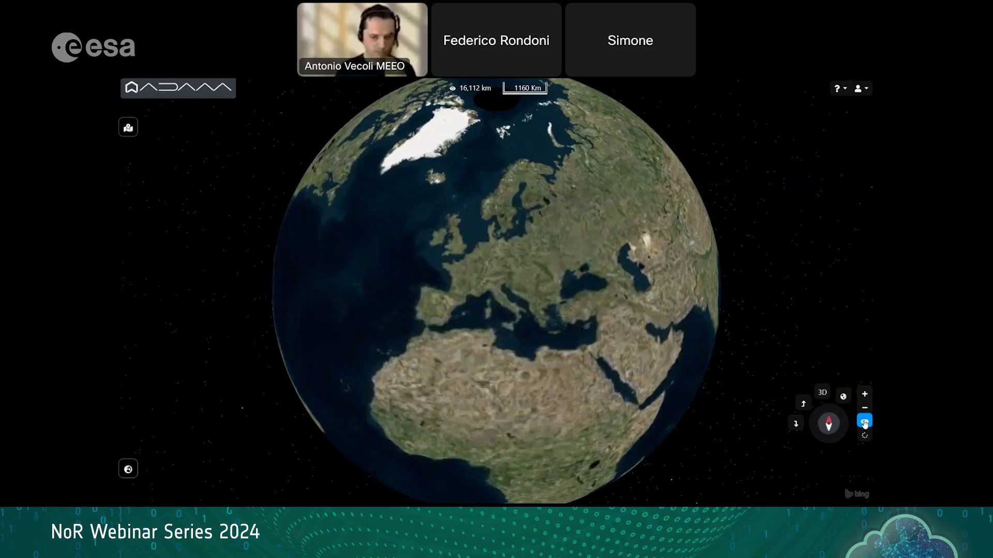
click(843, 397)
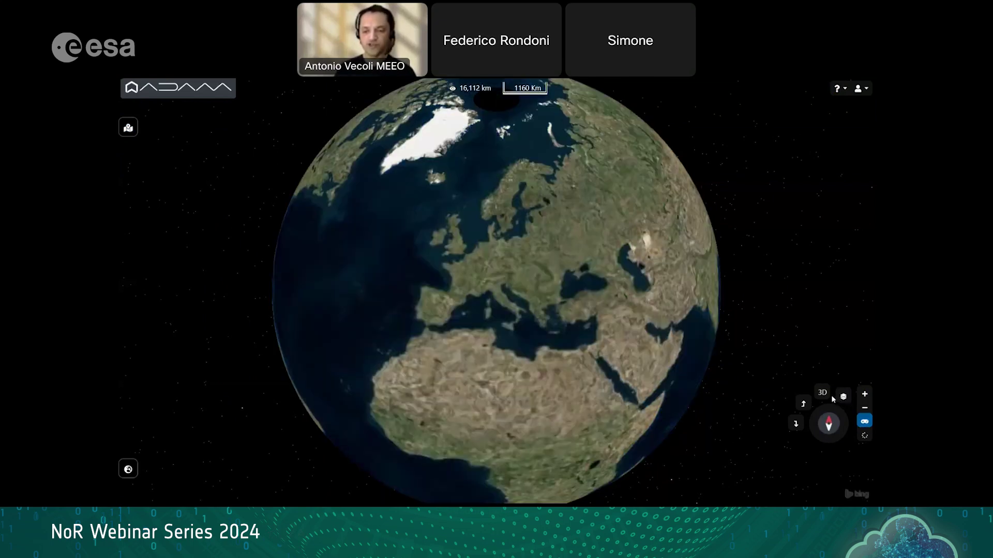
click(822, 394)
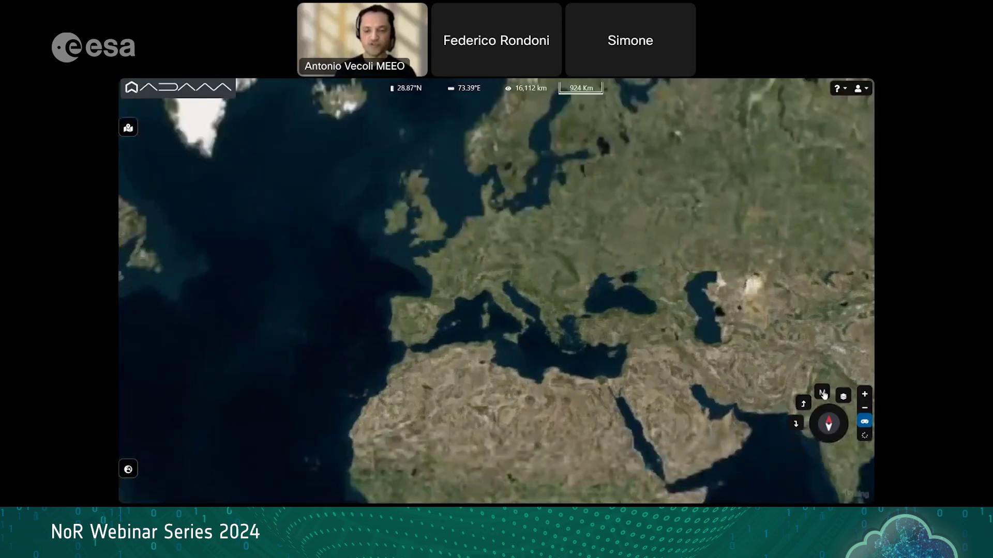
click(823, 394)
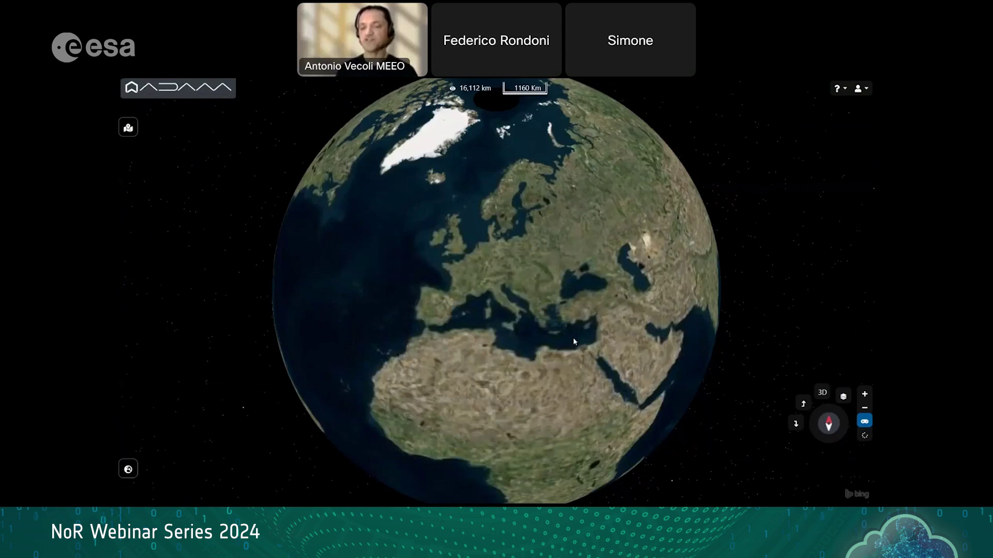
Step: Allow location access and zoom the globe in on Italy
scroll(484, 313, up, 5)
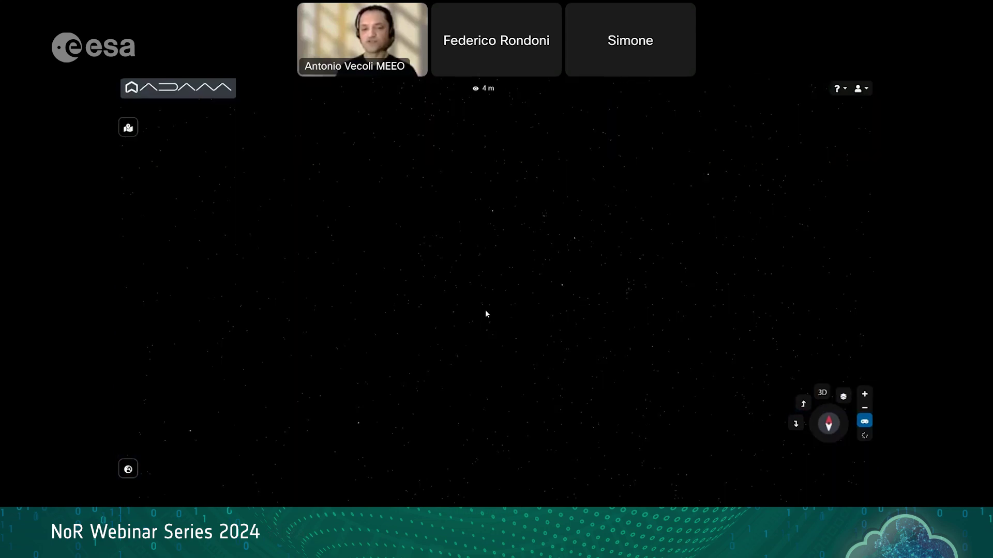
scroll(486, 314, down, 2)
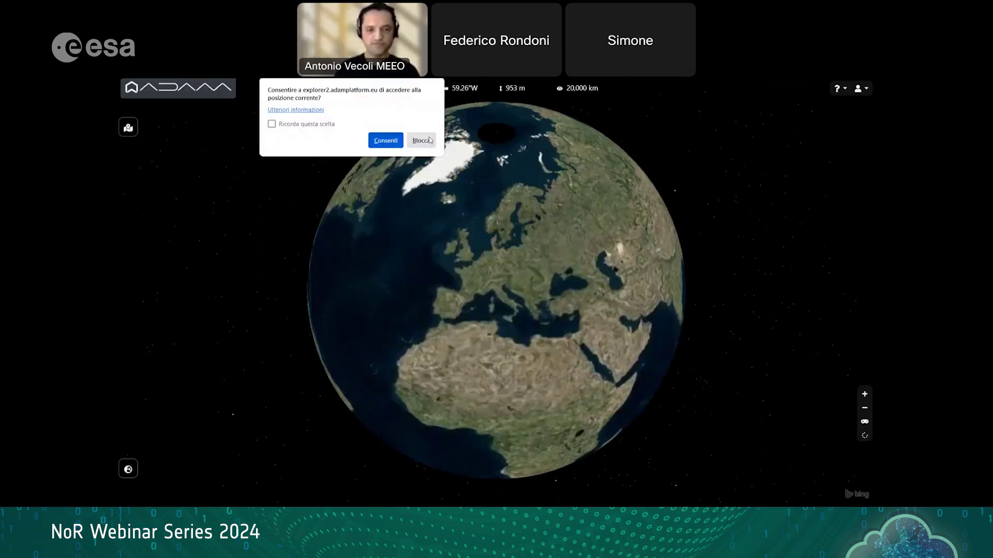
click(387, 140)
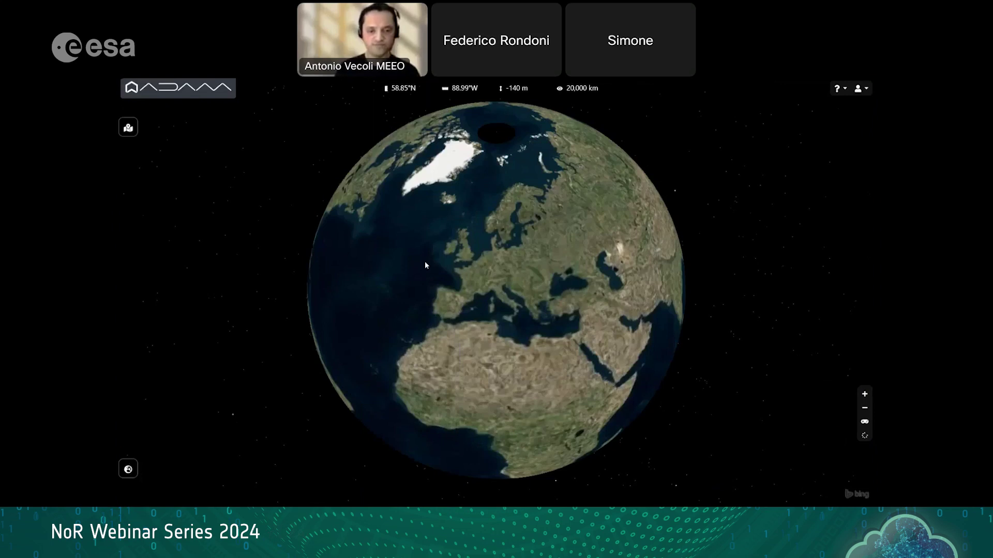
scroll(467, 294, up, 4)
scroll(470, 306, up, 4)
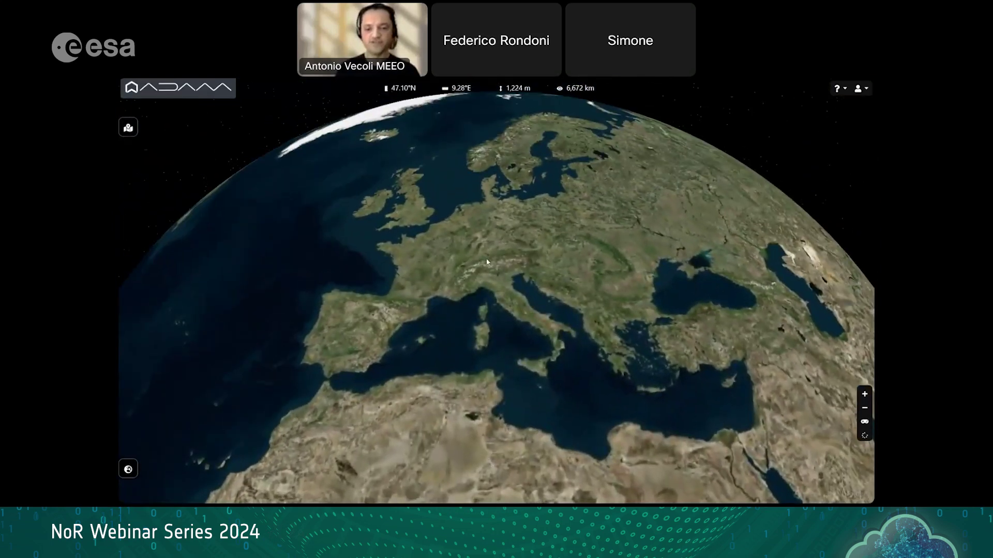
scroll(489, 276, up, 3)
scroll(490, 278, up, 2)
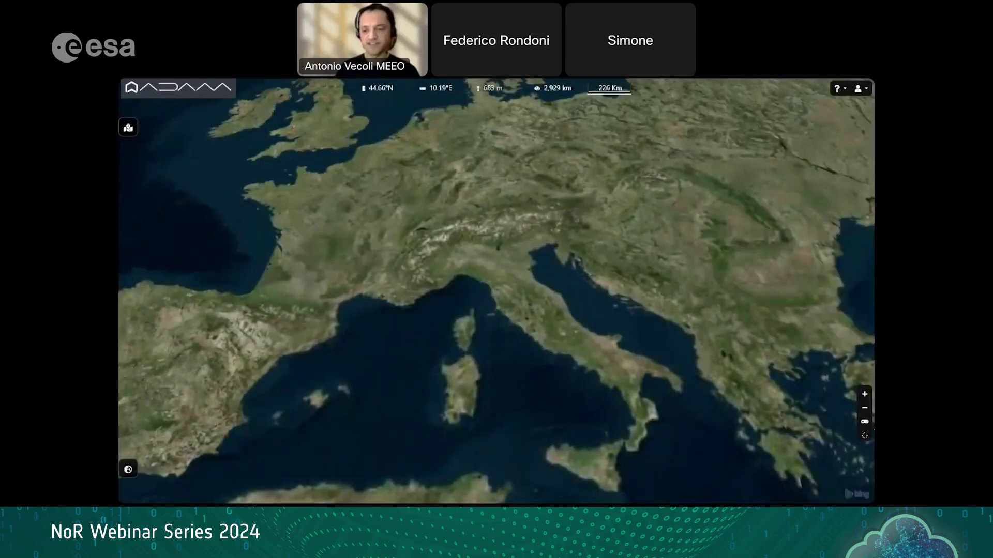
Step: Tilt the view slightly, zoom back out, hide the compass controls, and recentre Europe
click(868, 420)
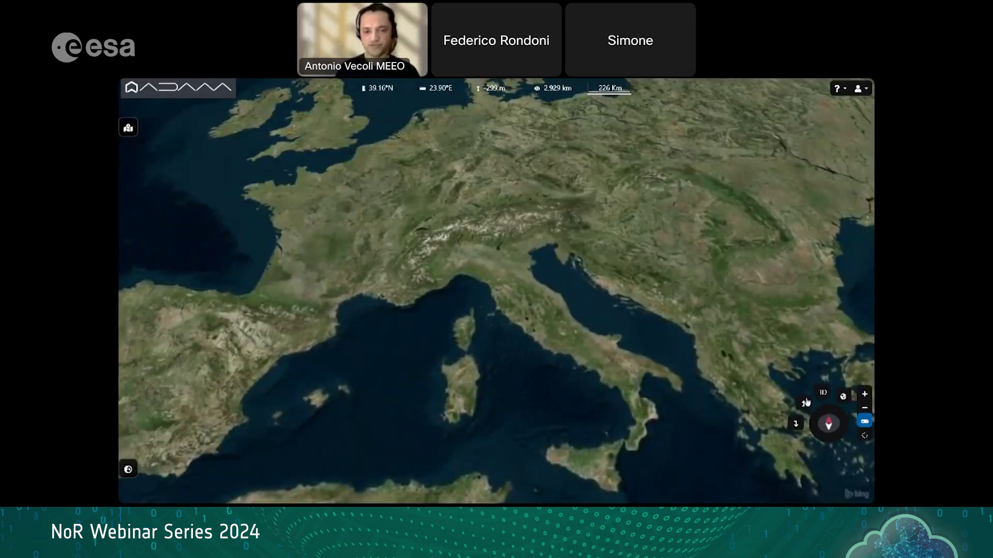
click(804, 403)
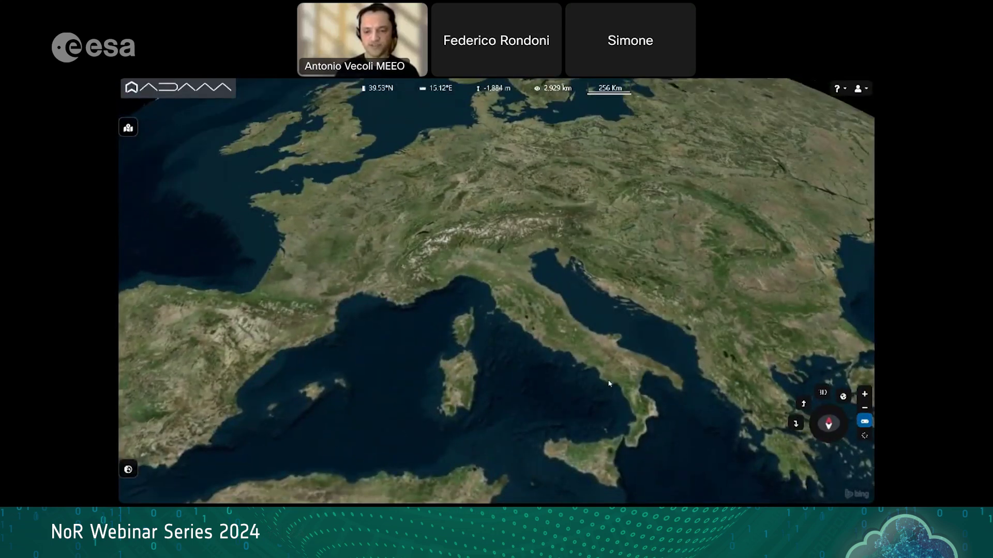
scroll(606, 354, down, 3)
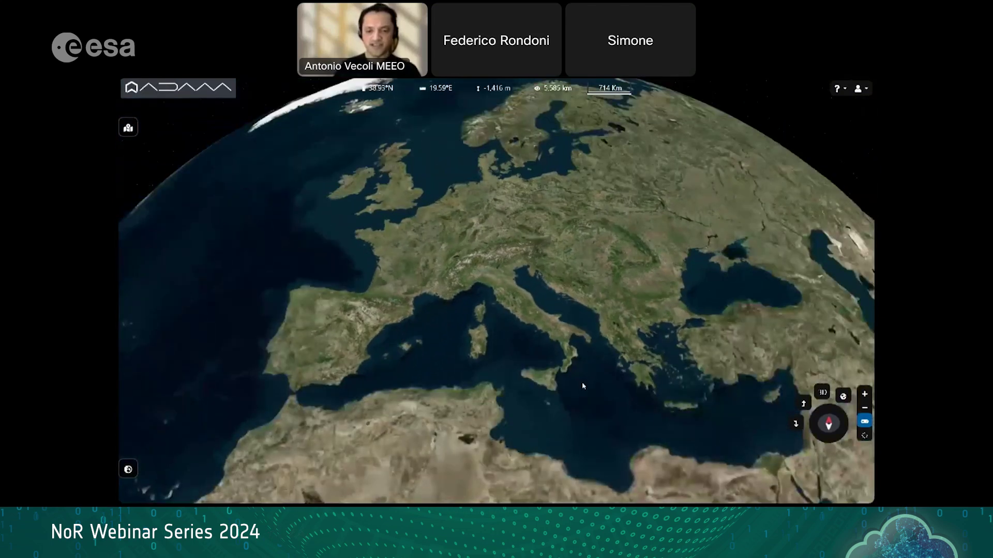
click(863, 421)
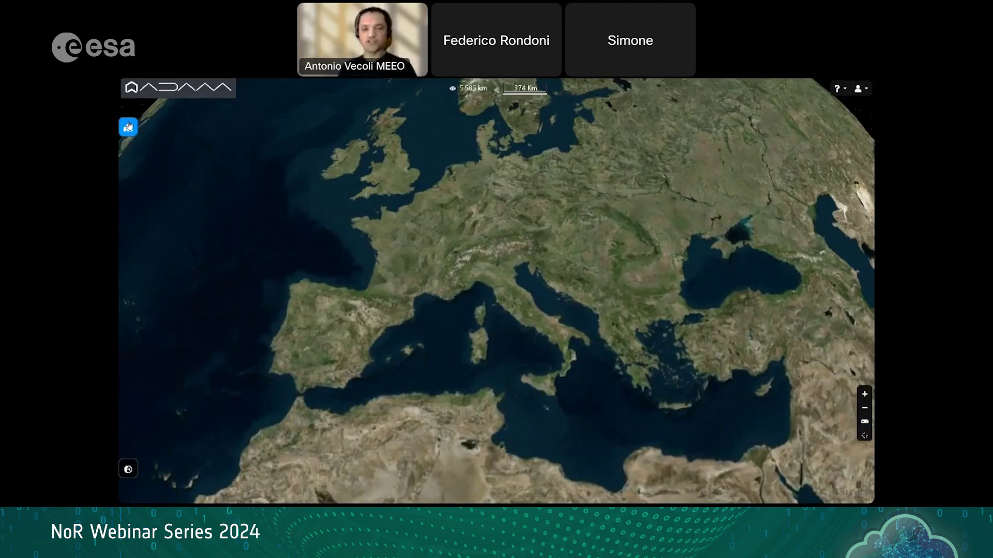
drag(349, 253, 354, 251)
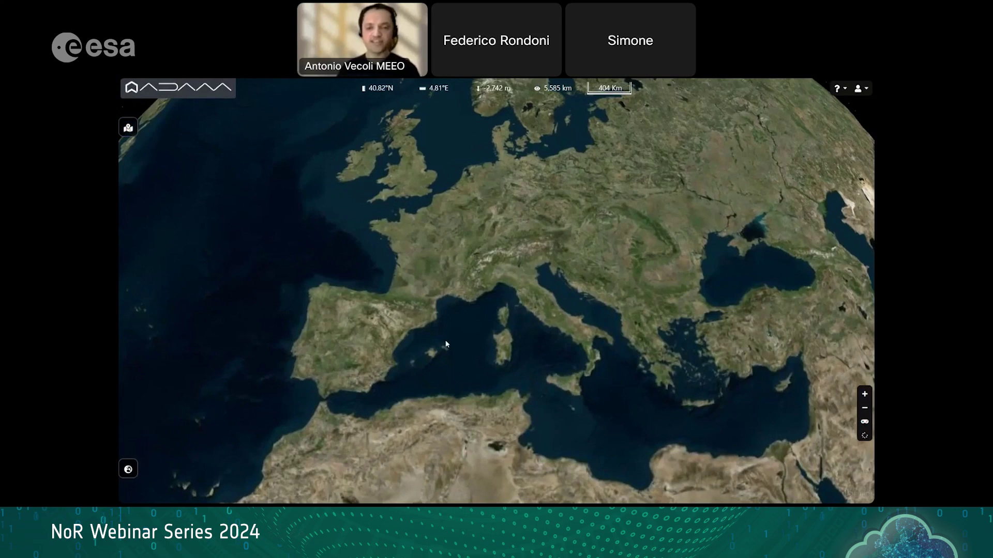
click(129, 130)
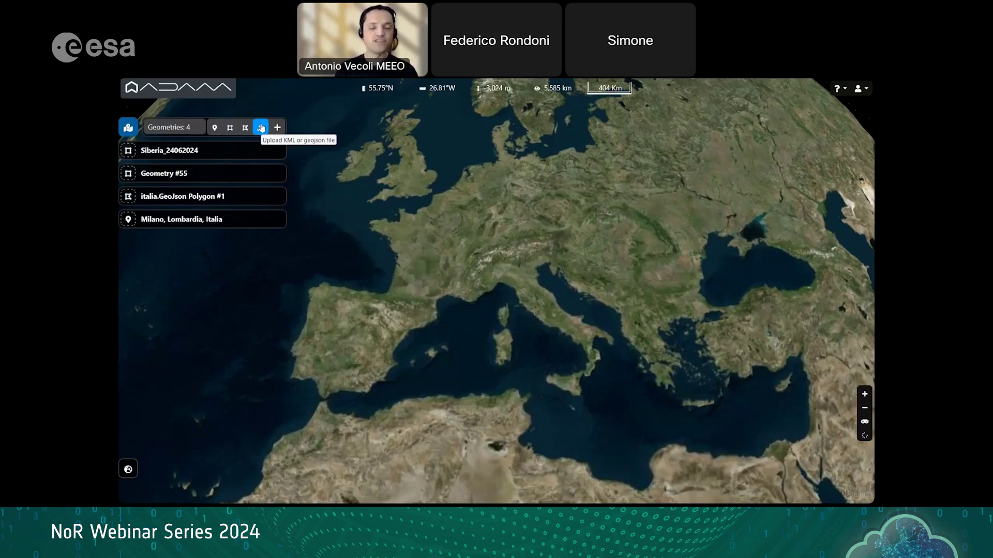
click(261, 128)
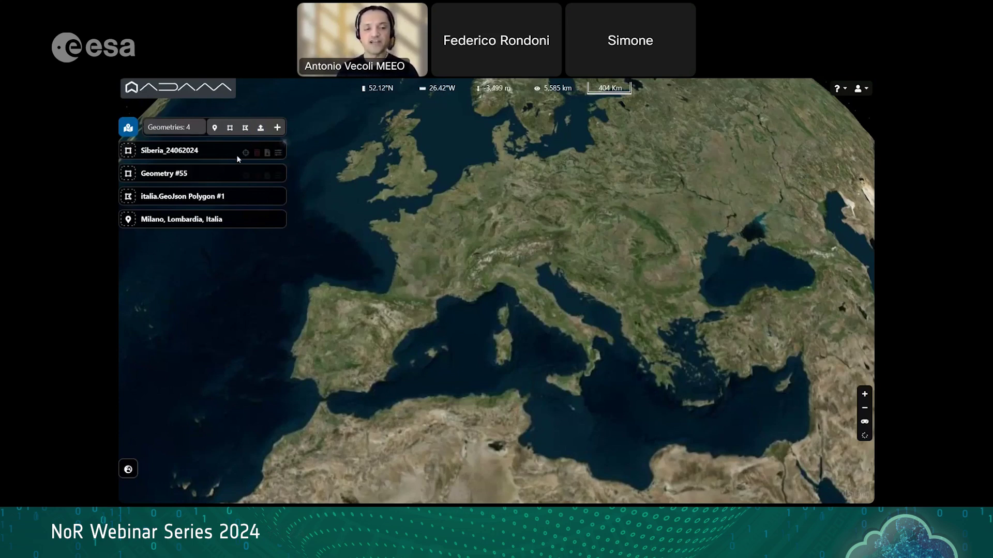
click(245, 153)
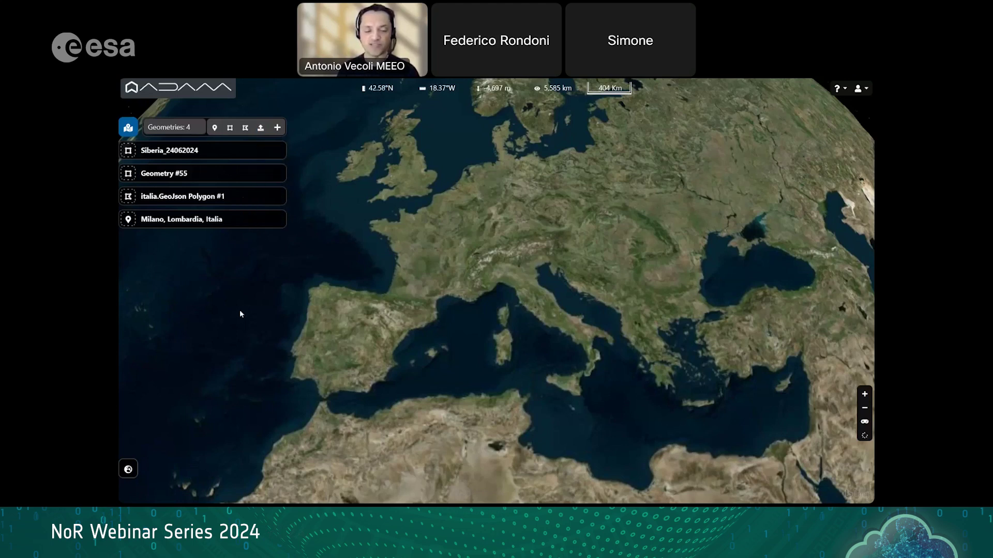
click(128, 128)
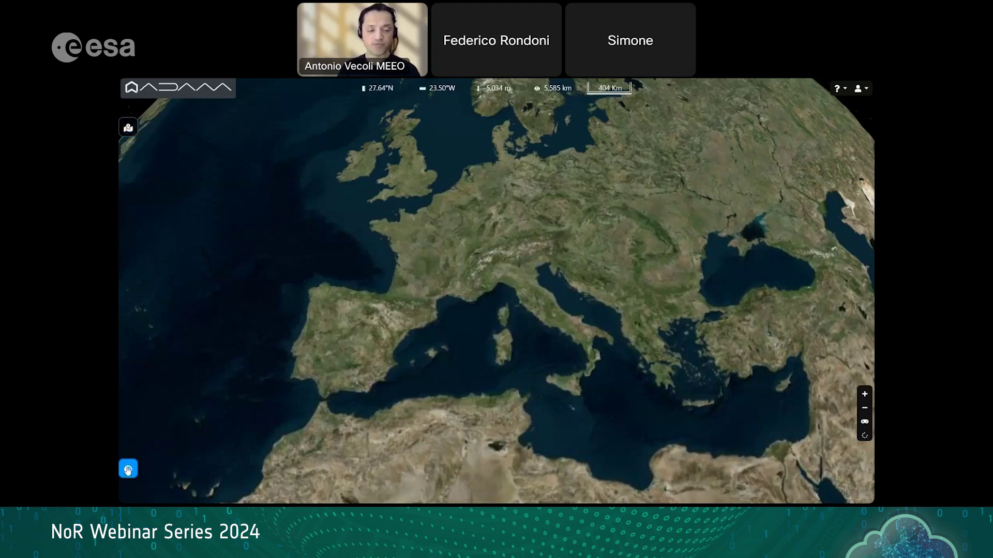
Step: Show the loaded datasets list and browse the Available datasets catalogue before closing it
click(128, 469)
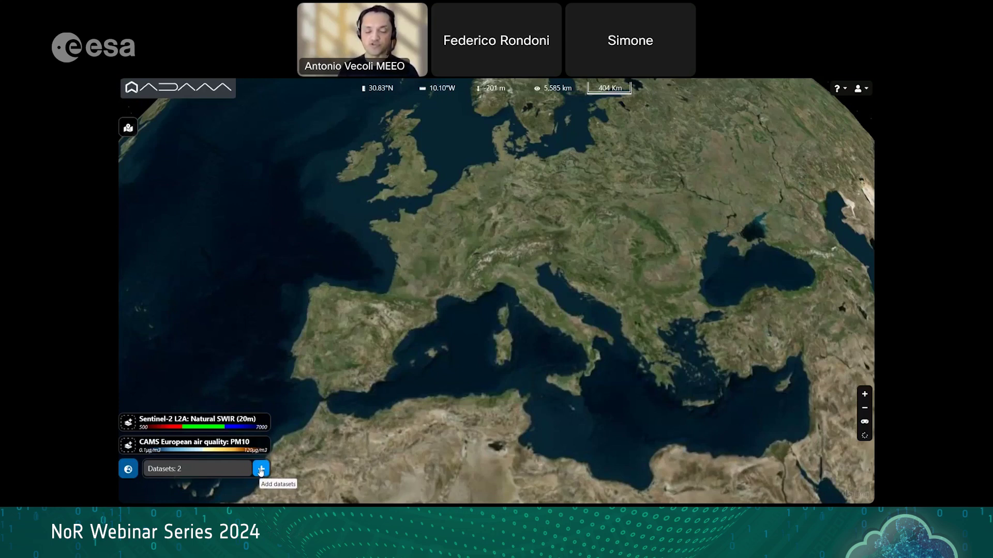
click(261, 470)
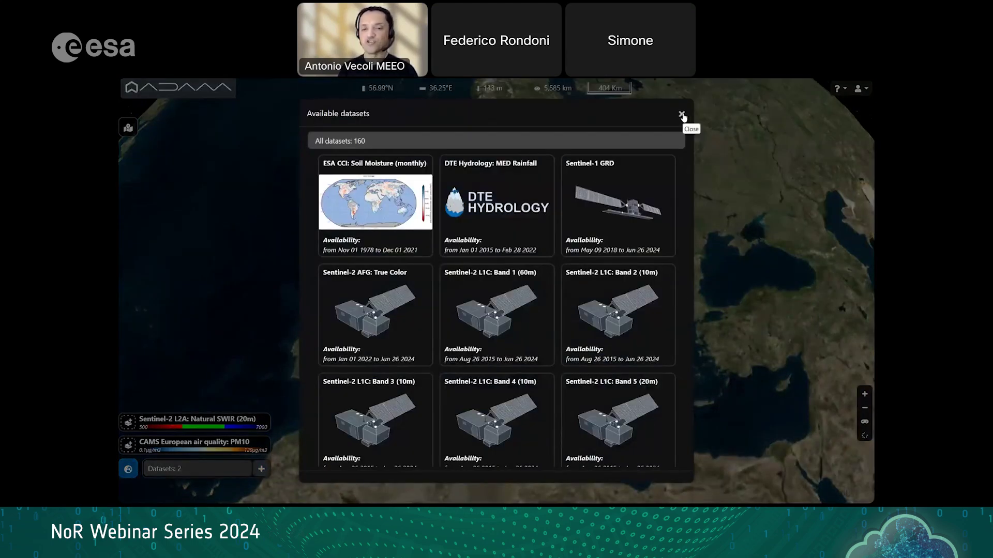
click(682, 115)
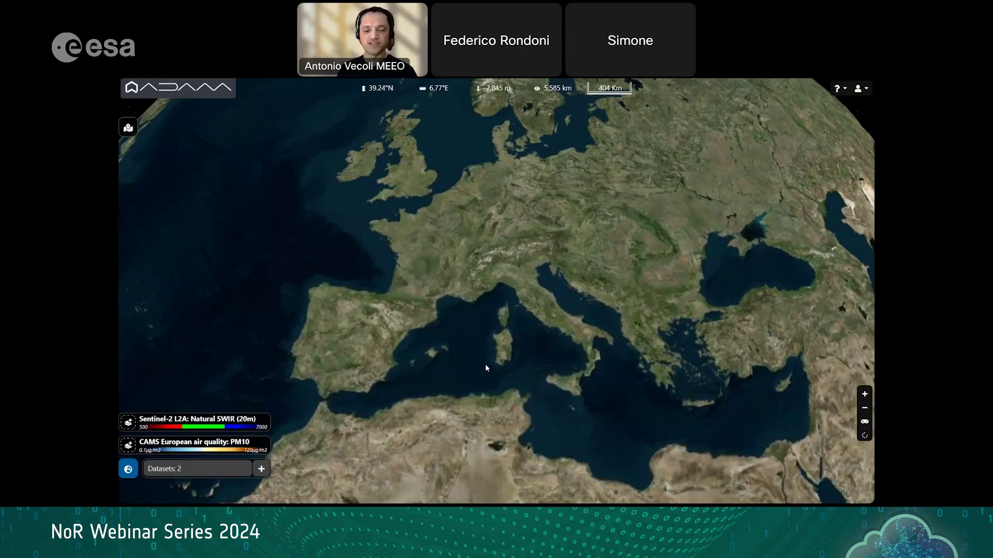
Step: Pan and zoom over Europe while the CAMS PM10 layer renders for 29 Jun 2024
drag(477, 390, 460, 386)
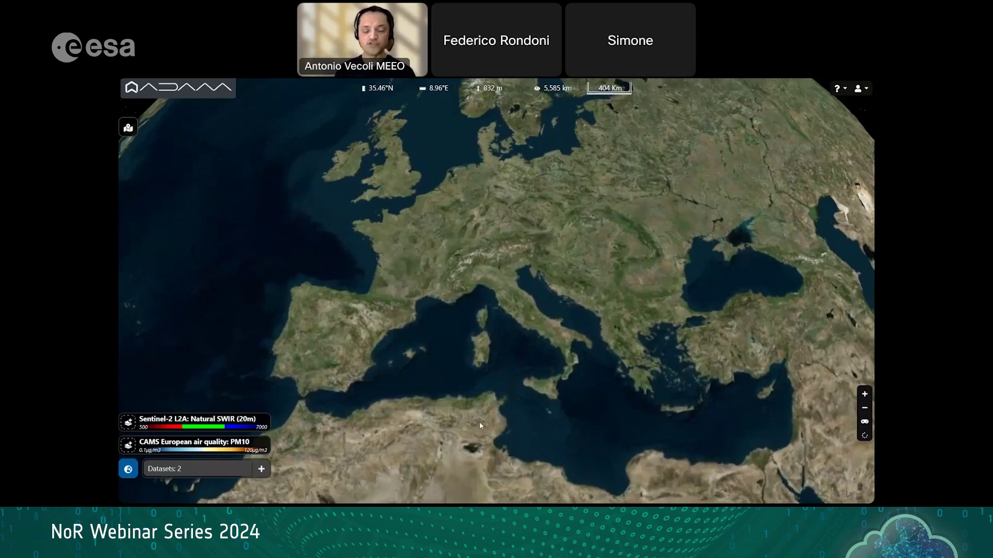
scroll(464, 398, up, 2)
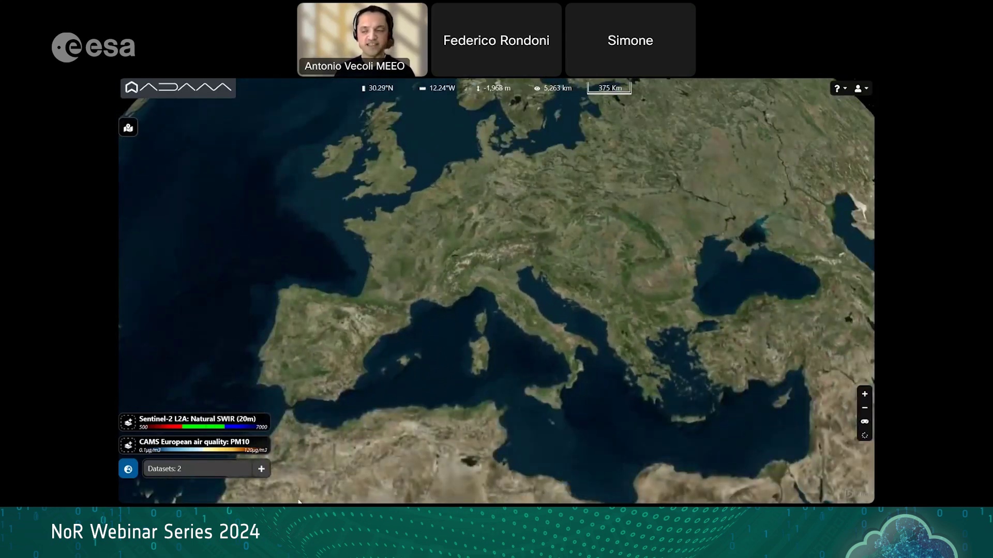
mouse_move(128, 446)
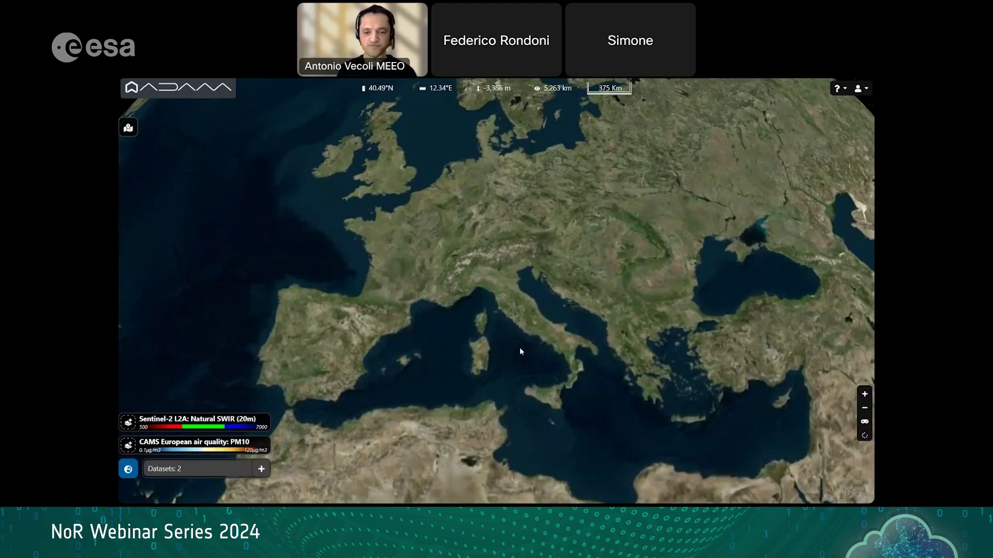
scroll(520, 351, up, 3)
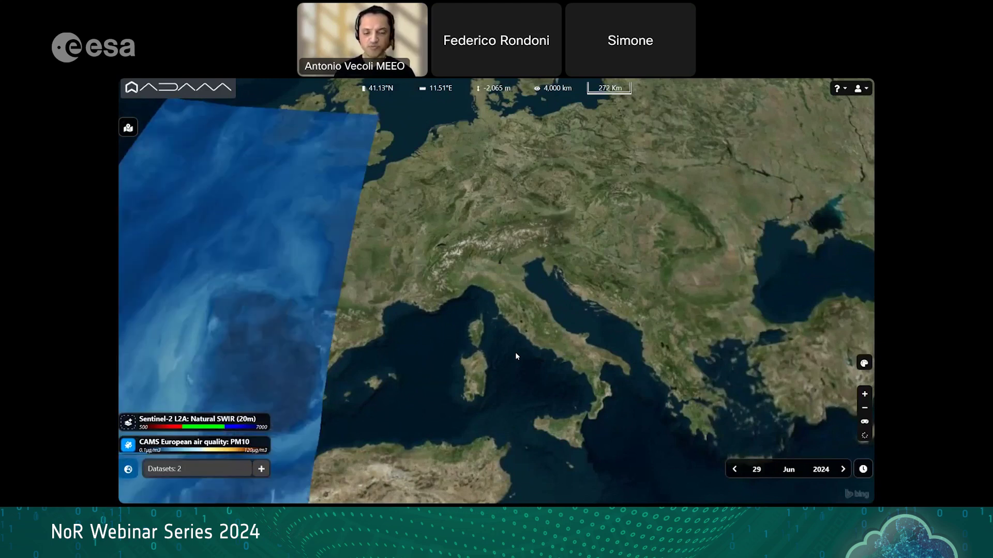
scroll(516, 354, down, 3)
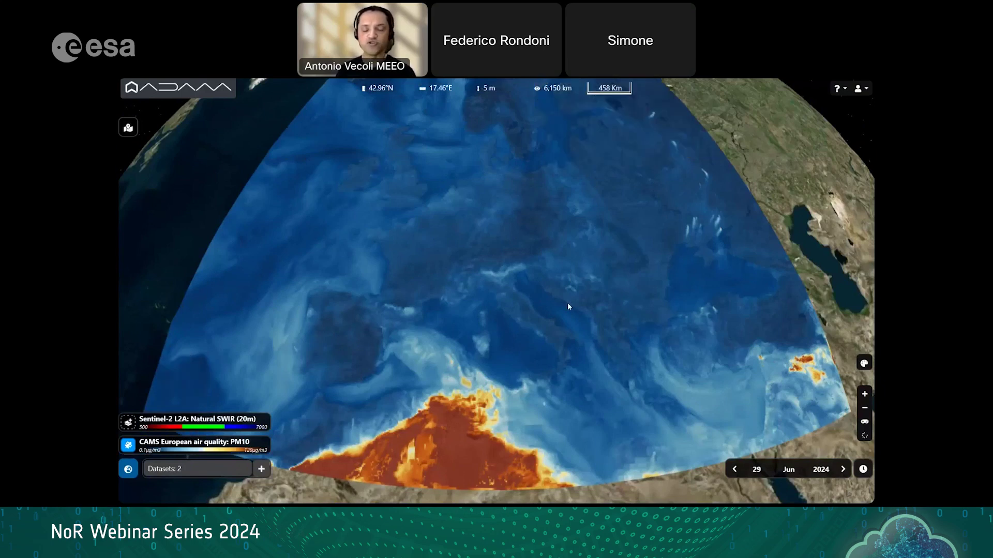
scroll(570, 298, up, 2)
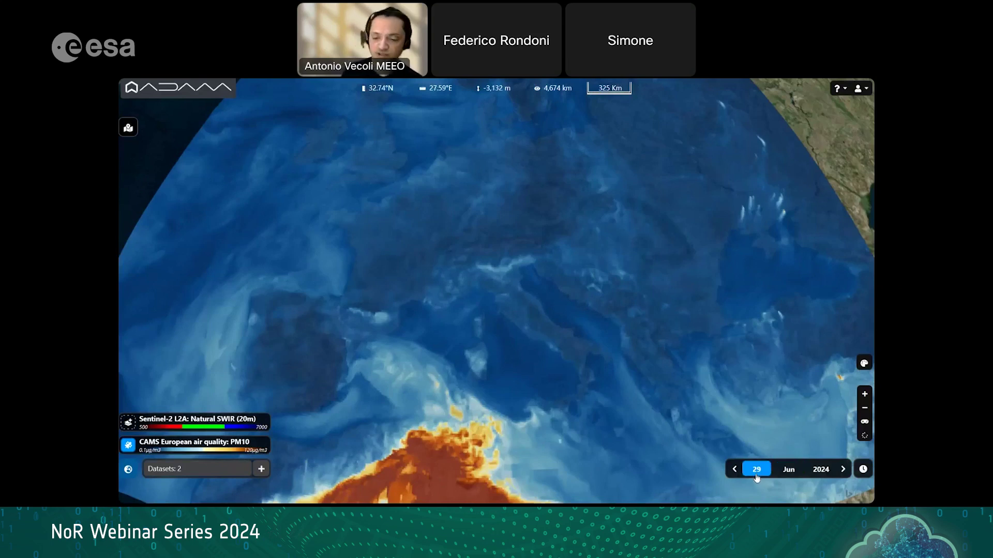
scroll(756, 471, up, 1)
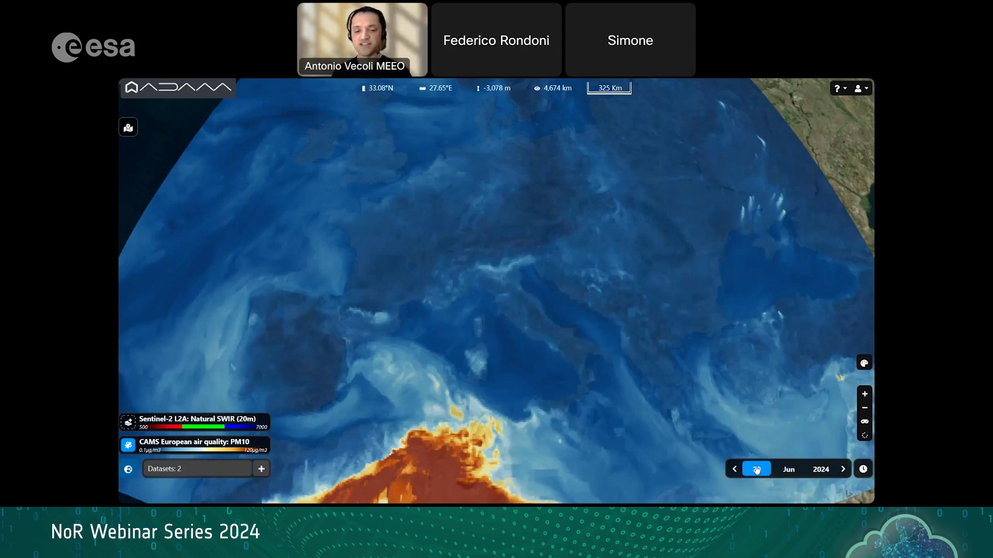
Step: Change the PM10 map date to 18 Feb 2024
click(756, 470)
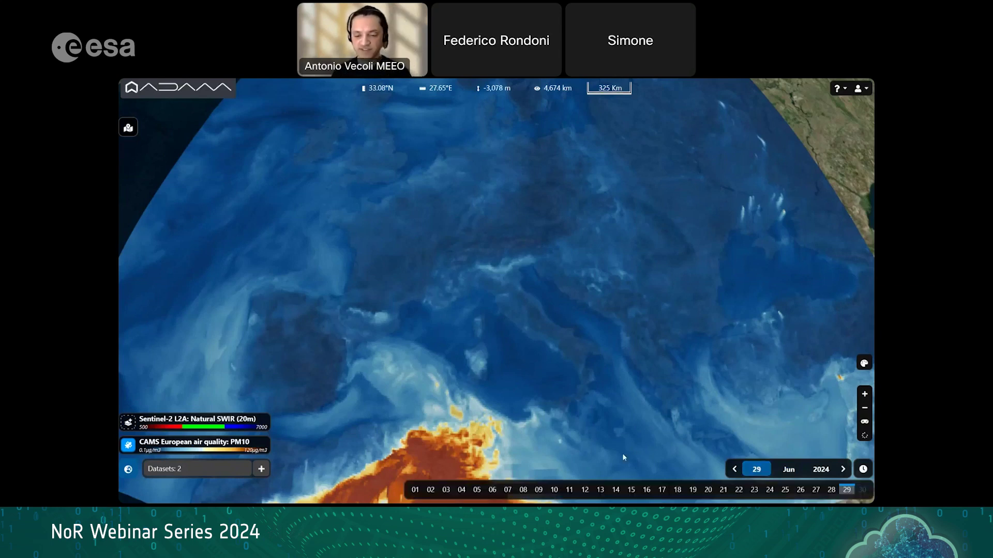
click(791, 471)
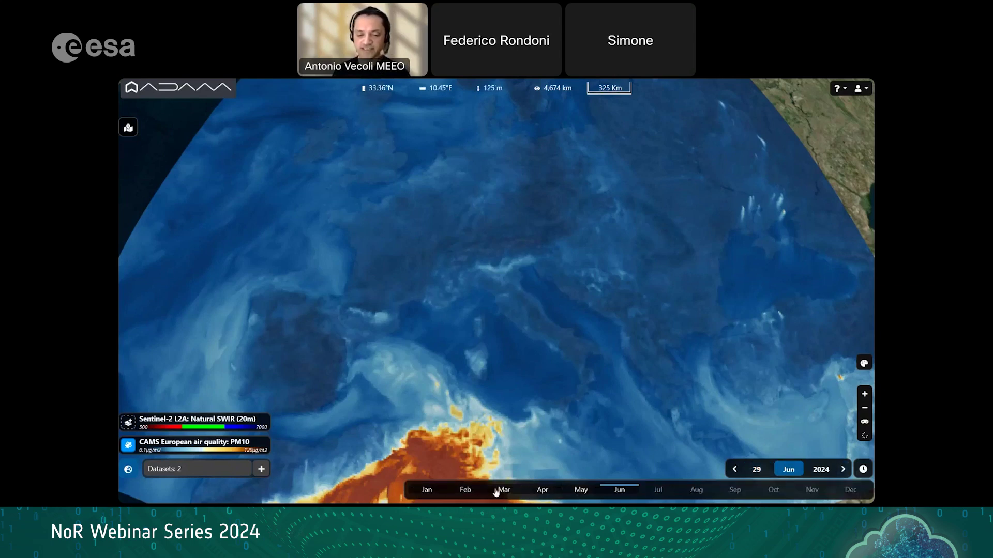
click(465, 491)
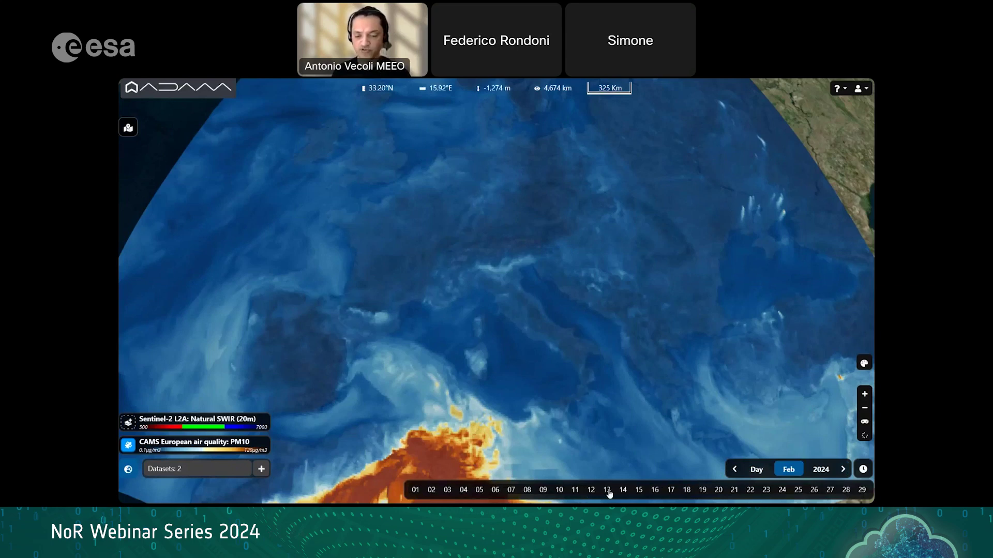
click(686, 490)
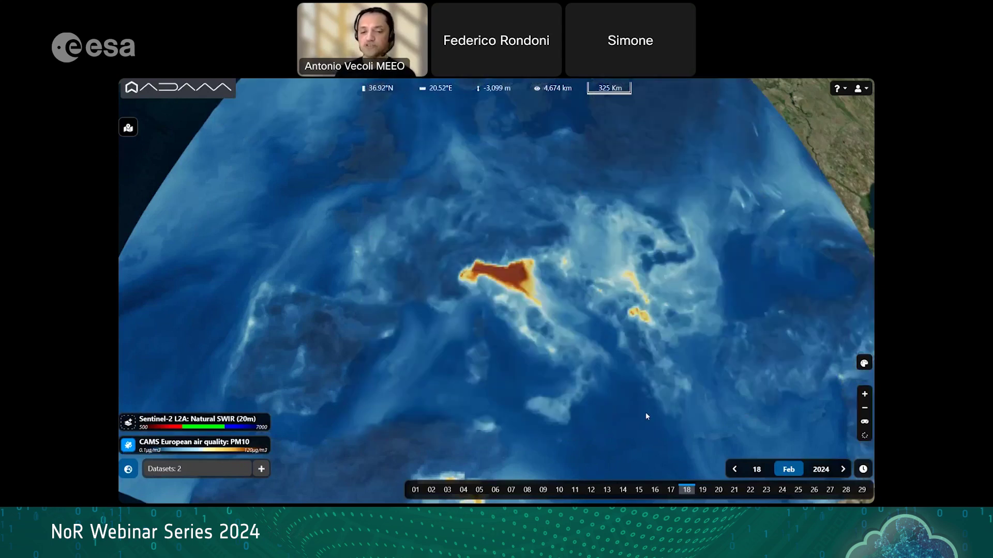
Step: Show the list of four saved geometries
scroll(645, 415, up, 2)
scroll(646, 413, down, 2)
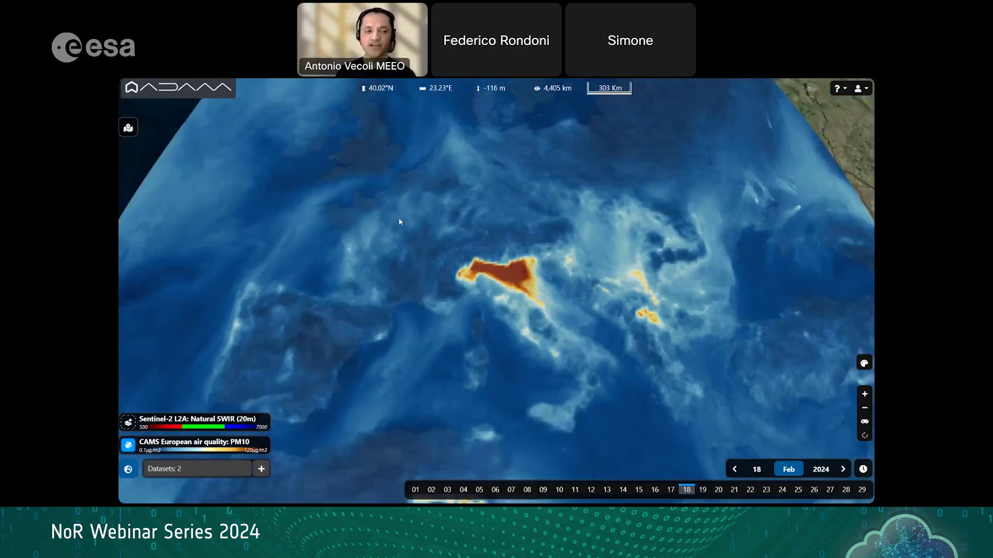
click(128, 128)
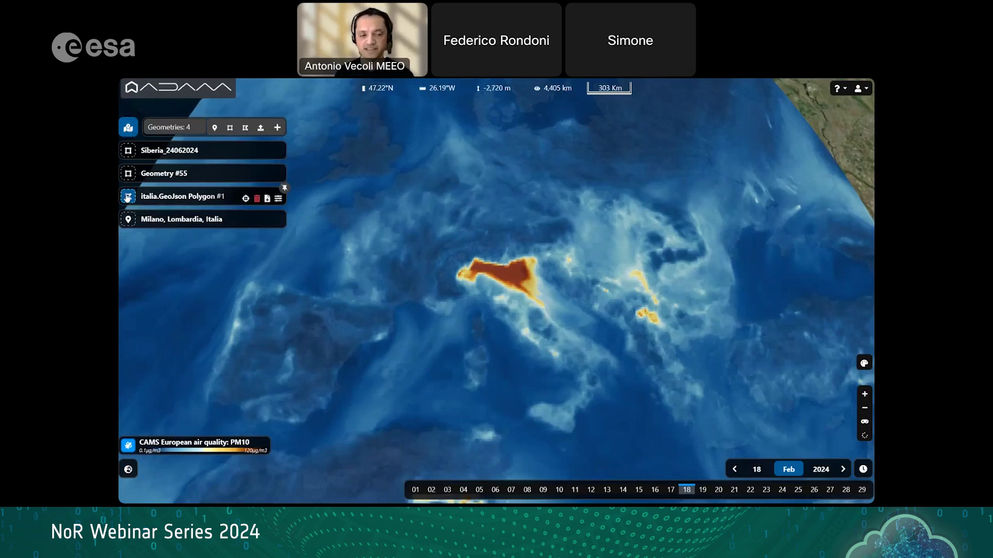
Step: Enable the italia.GeoJson polygon and the Milano, Lombardia point, then zoom in on Italy
click(127, 197)
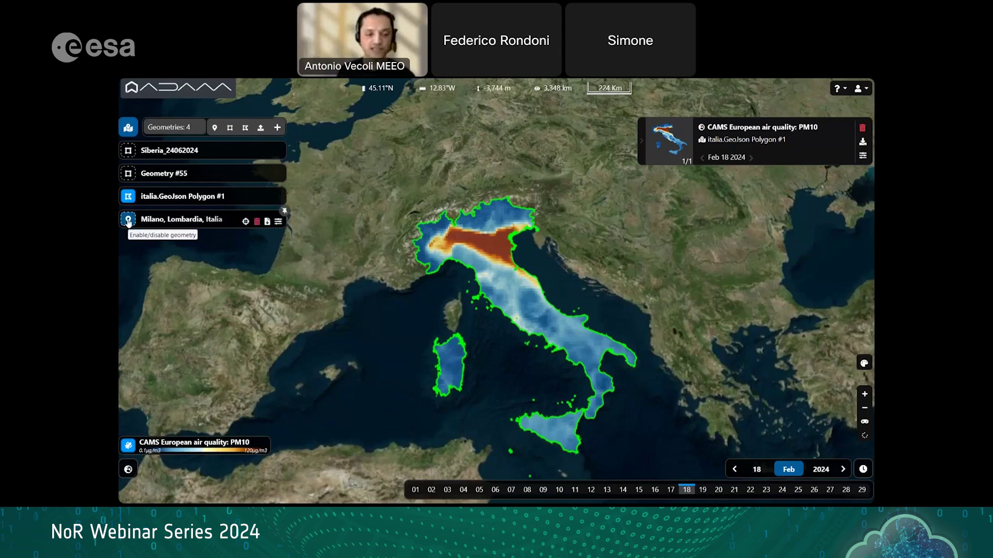
click(129, 222)
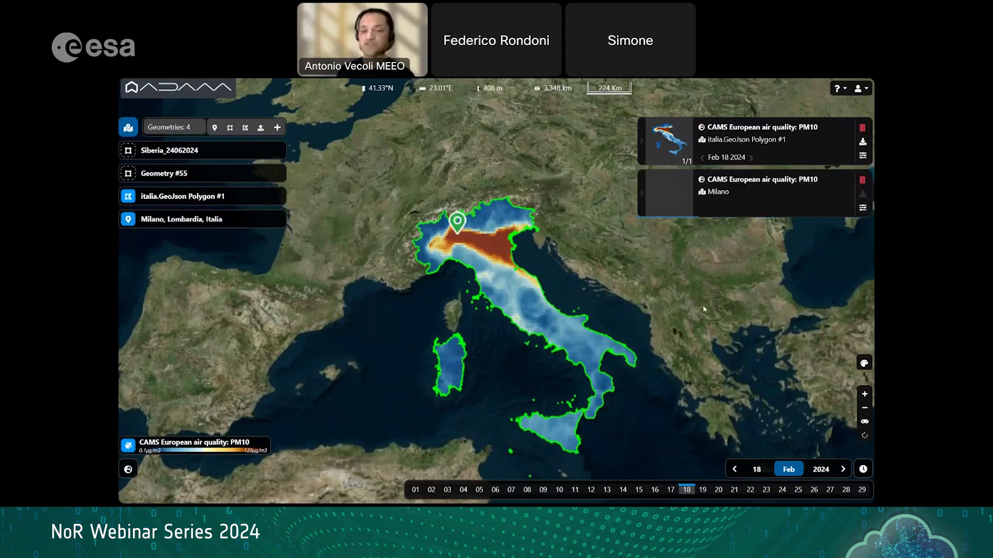
scroll(643, 280, up, 2)
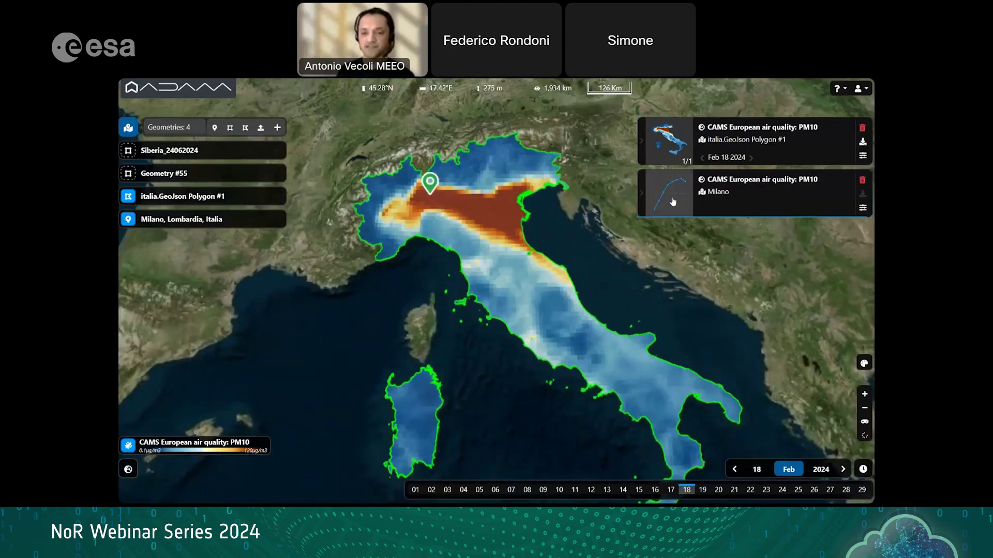
Step: Enlarge Milano's 18–19 Feb 2024 PM10 chart, try its date picker, and download the data
click(672, 201)
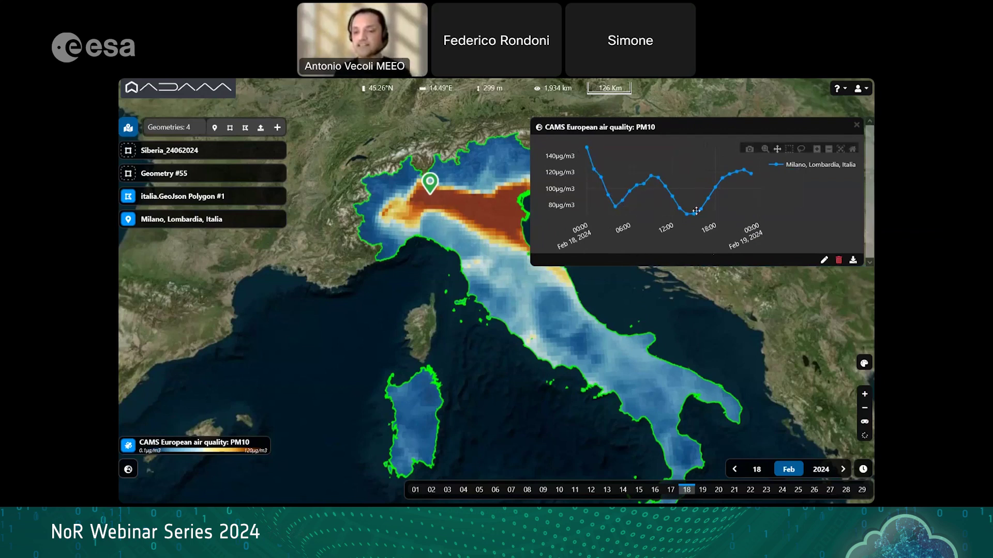
mouse_move(587, 154)
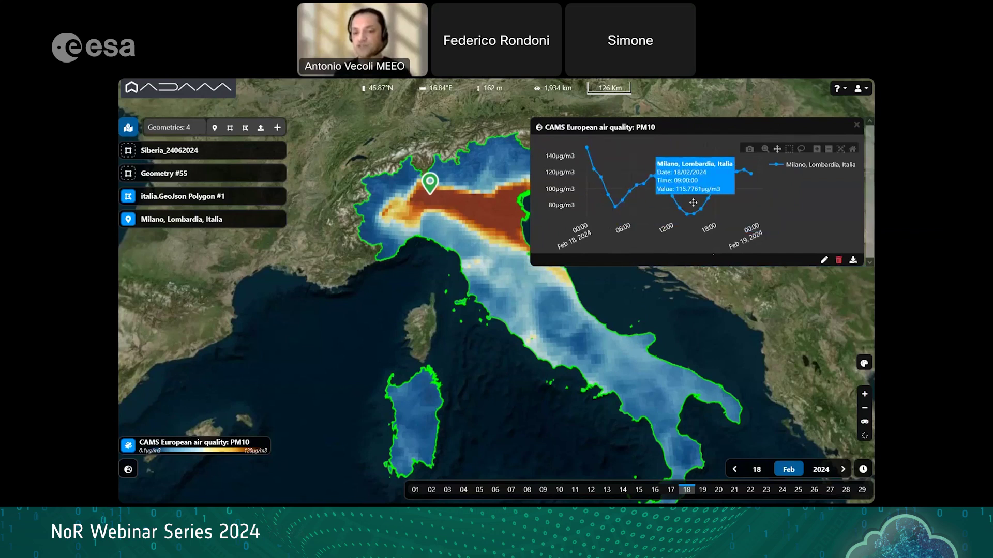
click(823, 260)
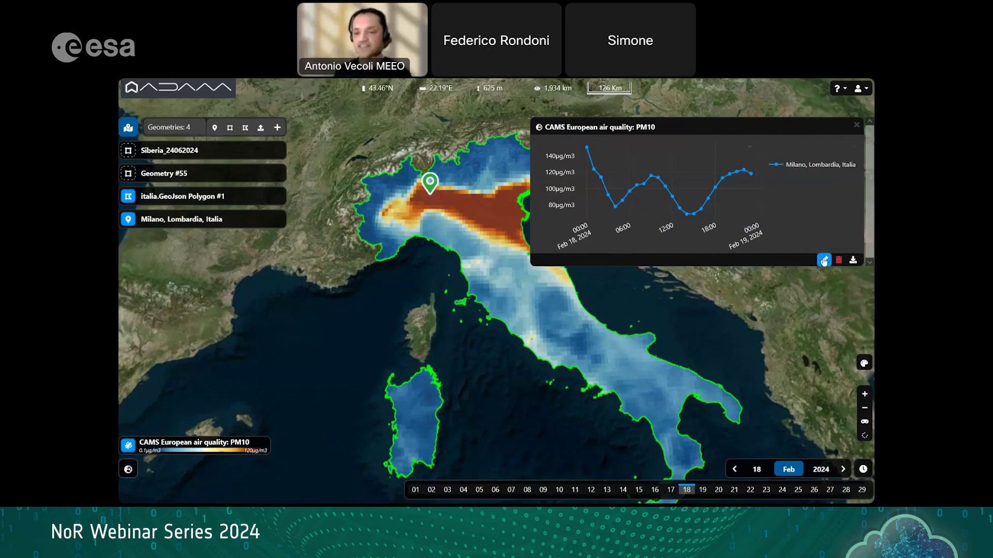
click(823, 261)
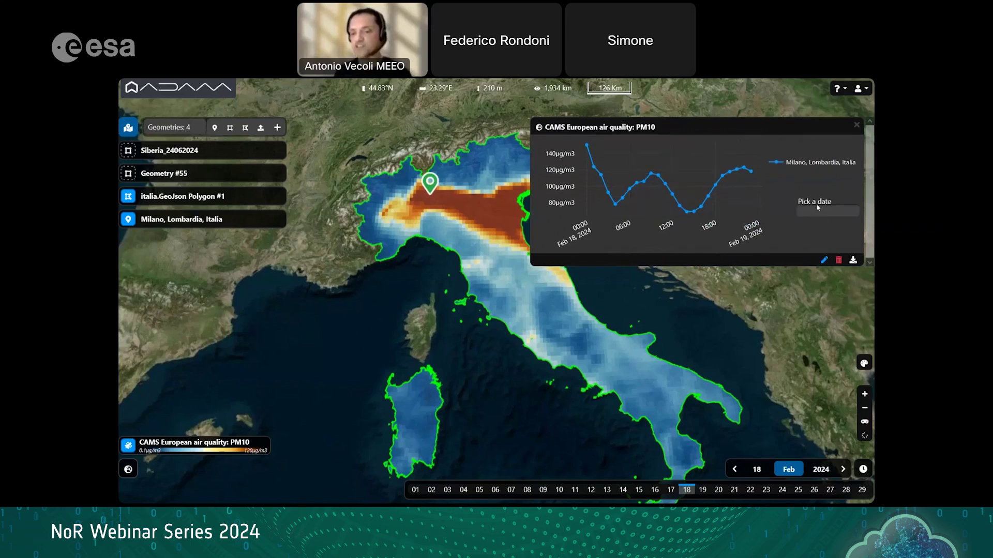
click(824, 260)
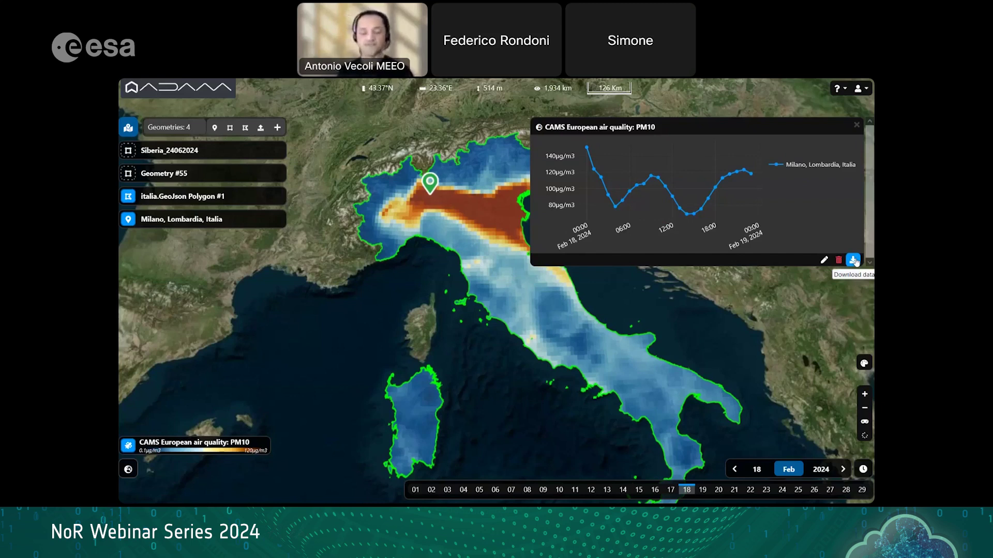
click(854, 261)
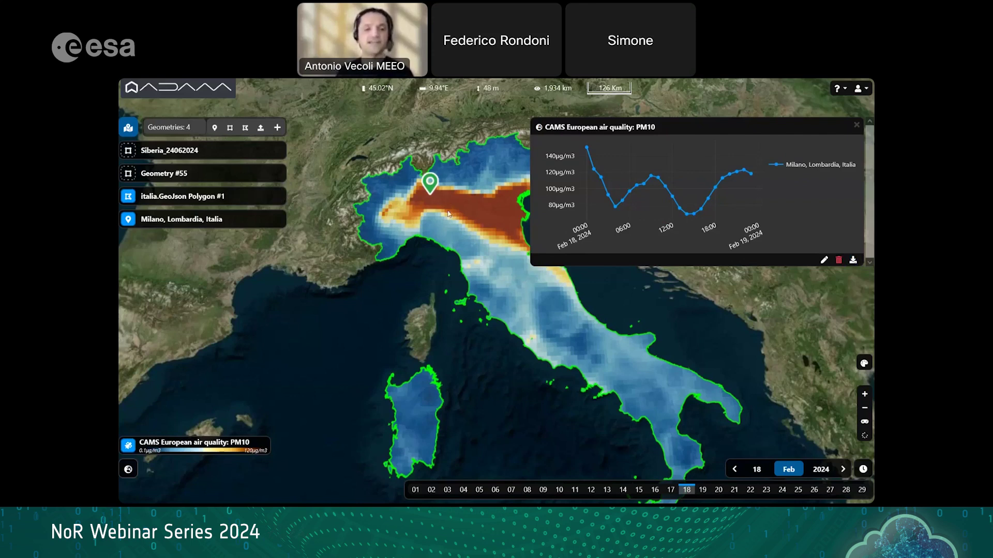
mouse_move(722, 249)
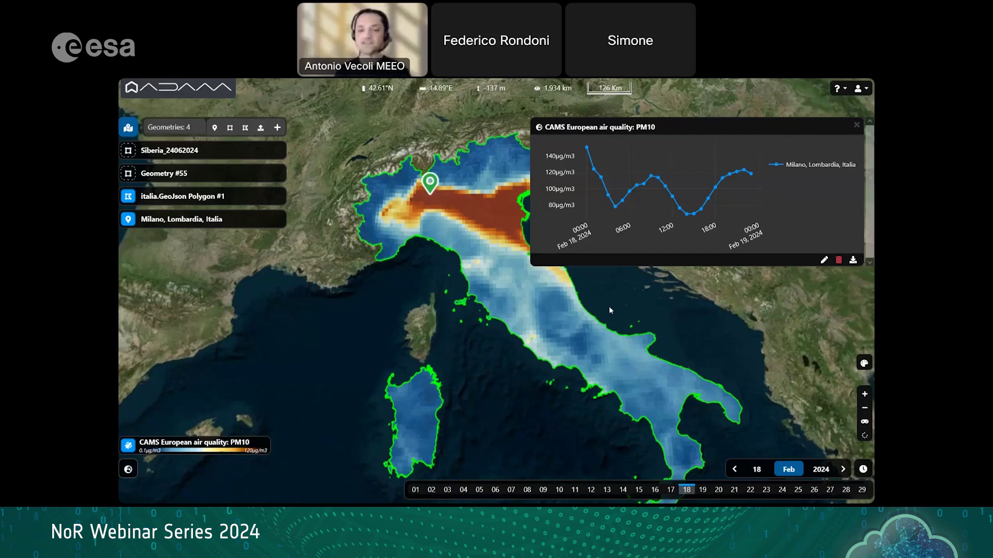
Step: Zoom out and pan the map to recentre Italy
scroll(607, 307, down, 3)
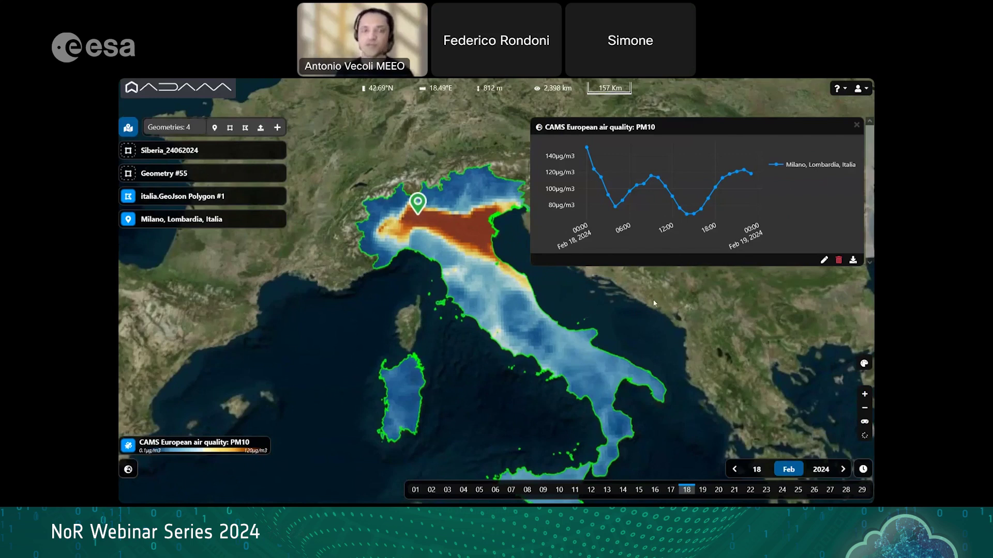
drag(661, 307, 665, 295)
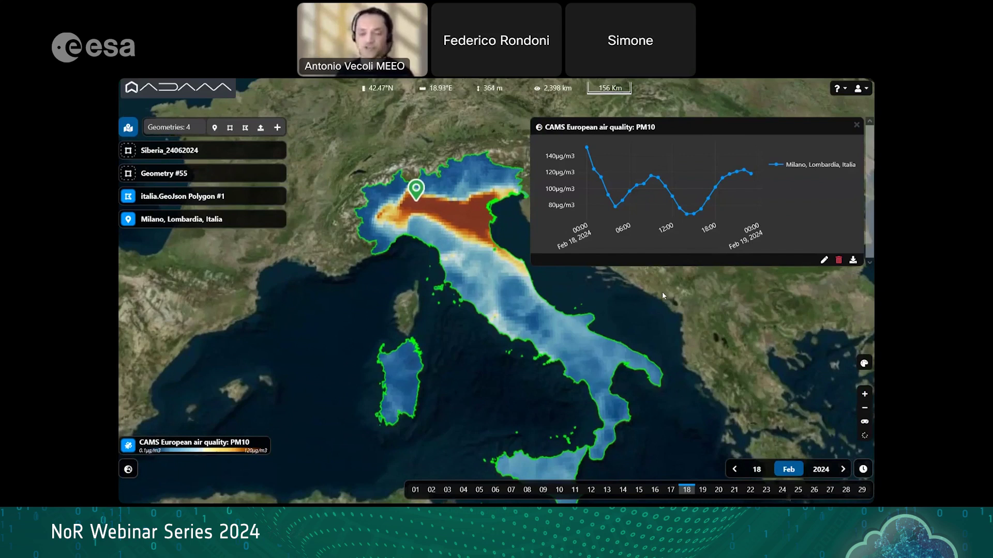
drag(693, 334, 701, 351)
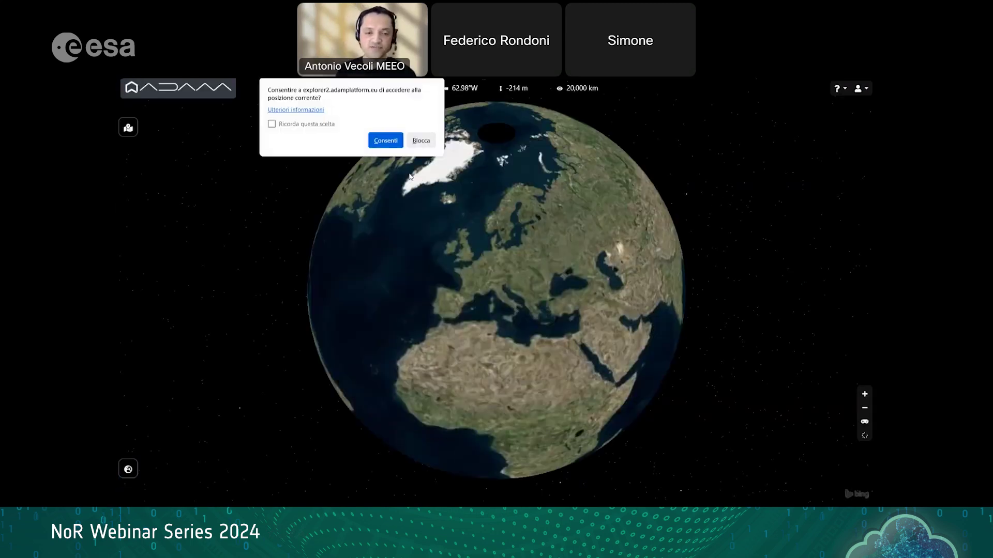
Step: Allow location access, then show the loaded datasets and the saved geometries list
click(385, 141)
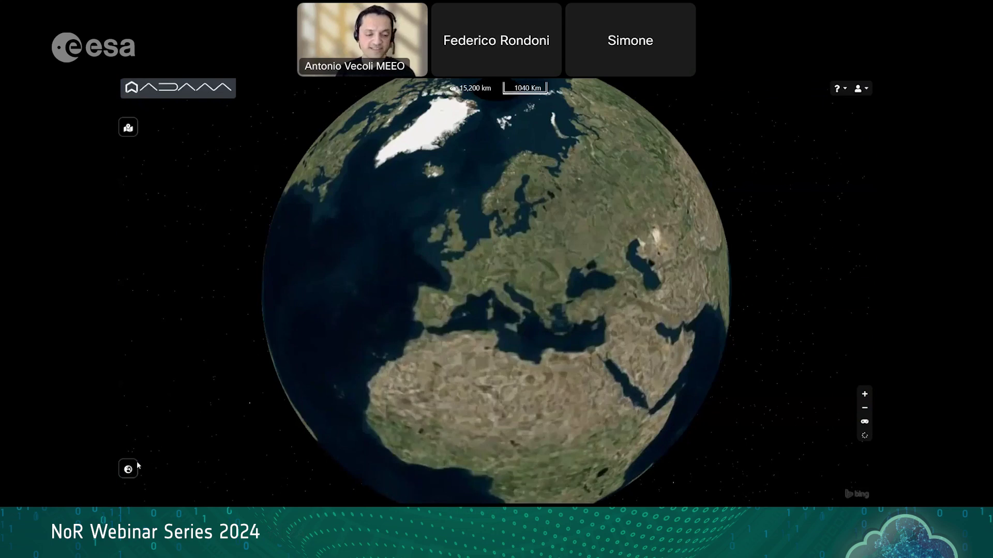
click(129, 469)
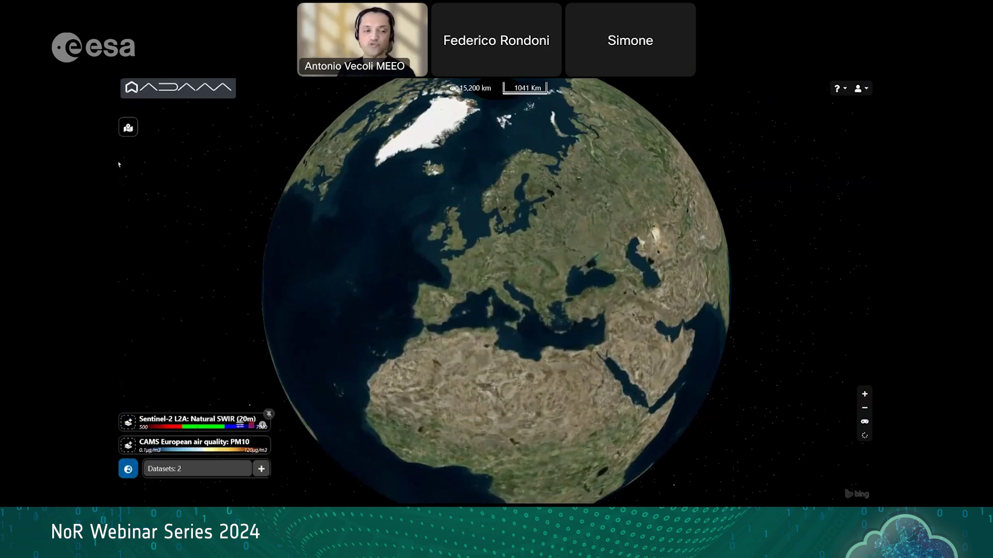
click(129, 128)
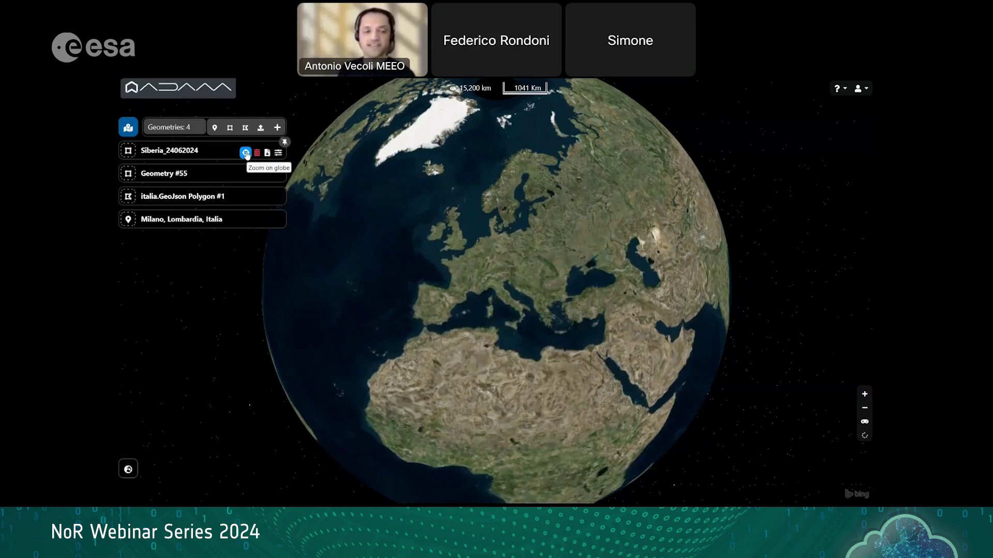
Step: Fly to Siberia_24062024, show its outline, and load Sentinel-2 L2A Natural SWIR (20m) for it
click(246, 153)
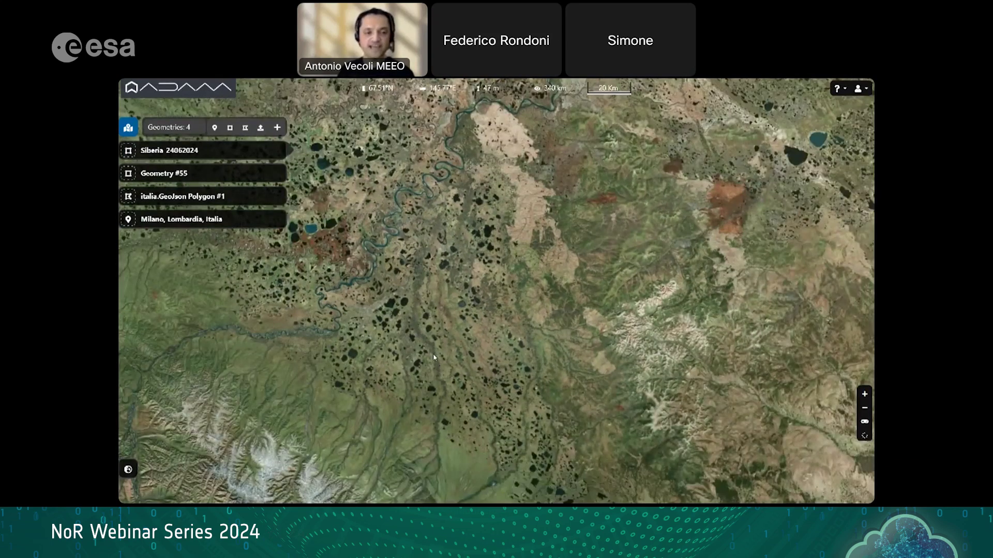
click(129, 151)
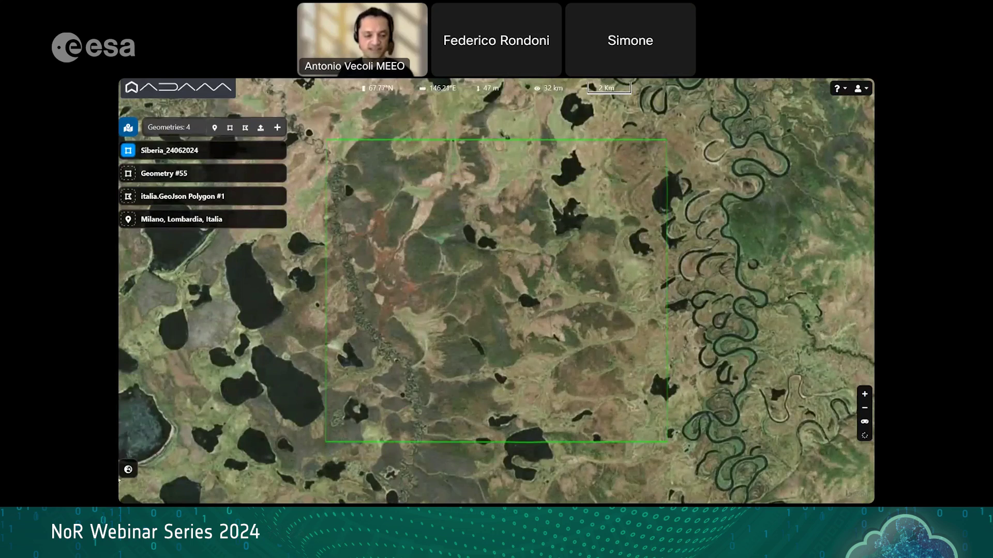
mouse_move(129, 470)
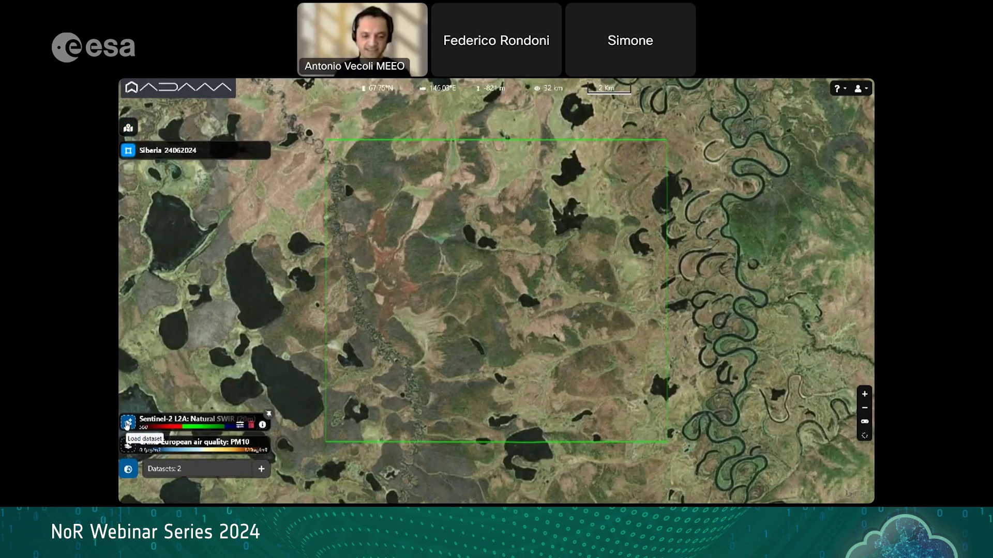
click(127, 424)
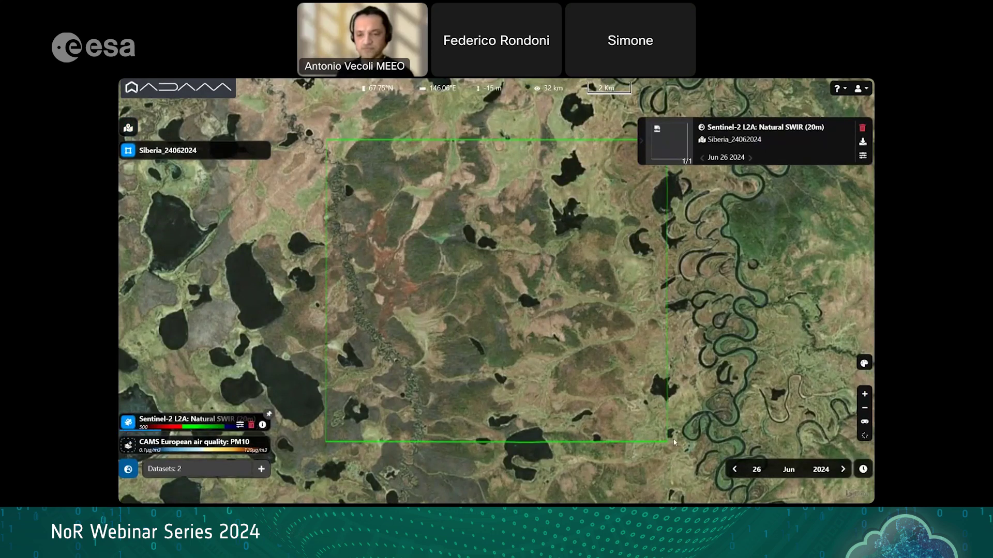
Step: Change the image date in the bottom-right date bar to 24 Jun 2024
click(788, 470)
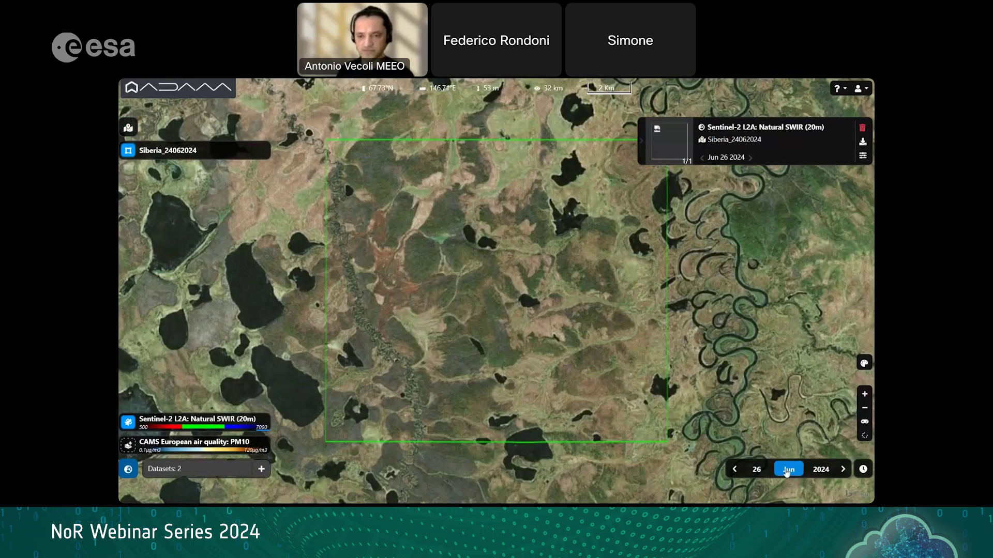
click(758, 471)
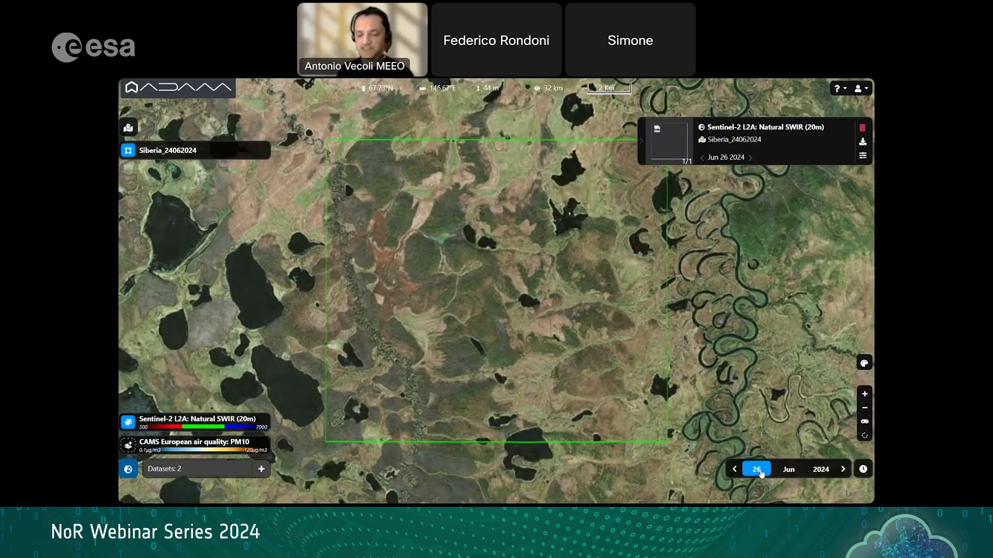
click(761, 472)
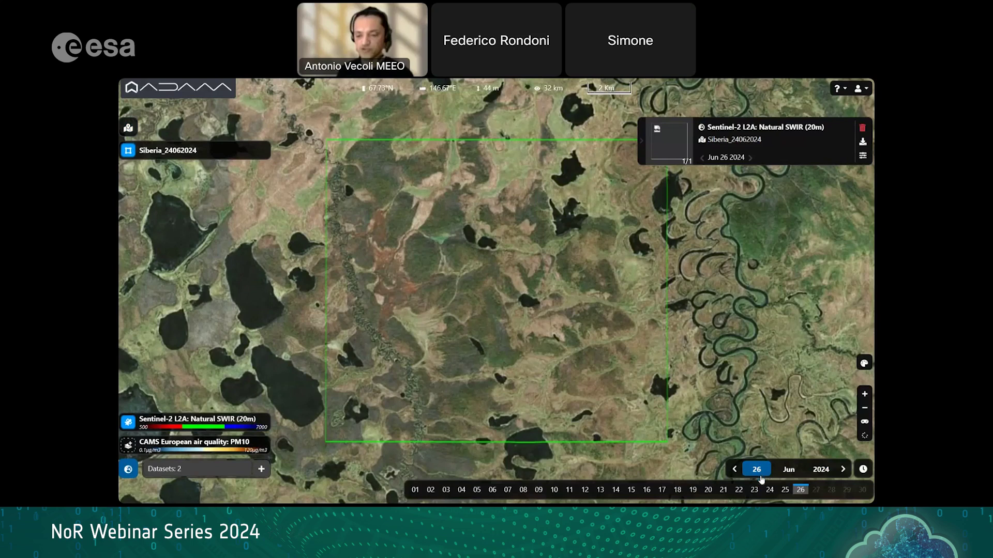
click(770, 490)
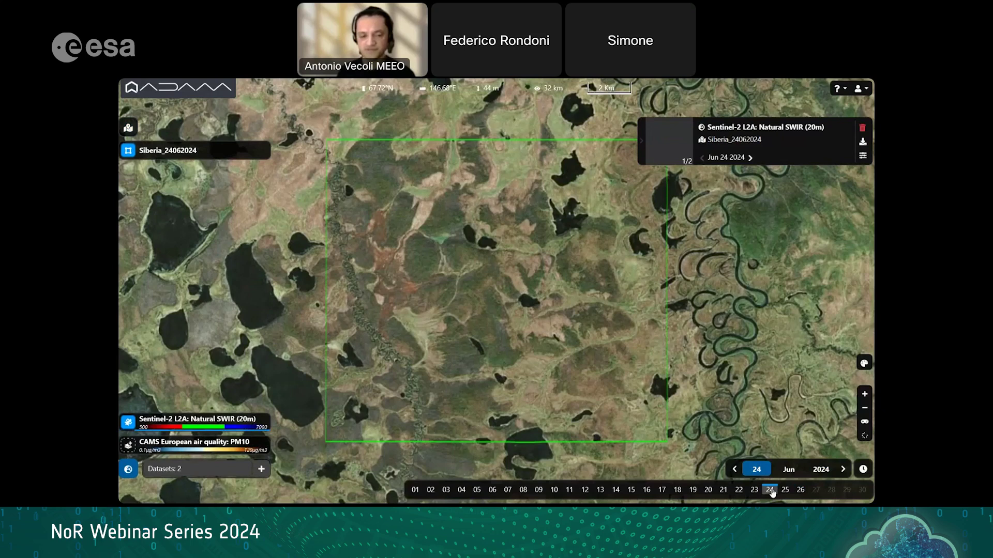
Step: Zoom in on the Siberia rectangle until the glowing orange fire fronts fill the view
scroll(666, 384, up, 2)
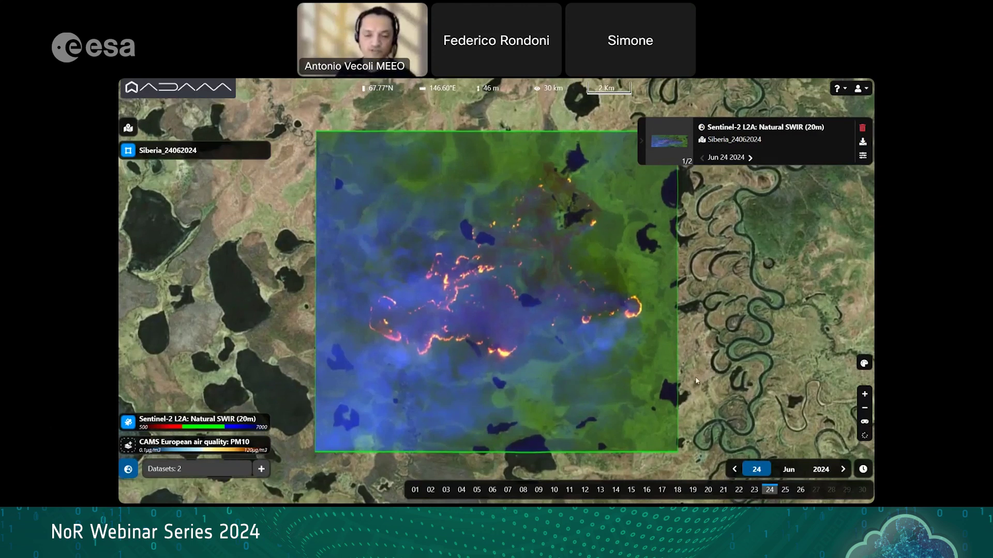
scroll(695, 381, up, 2)
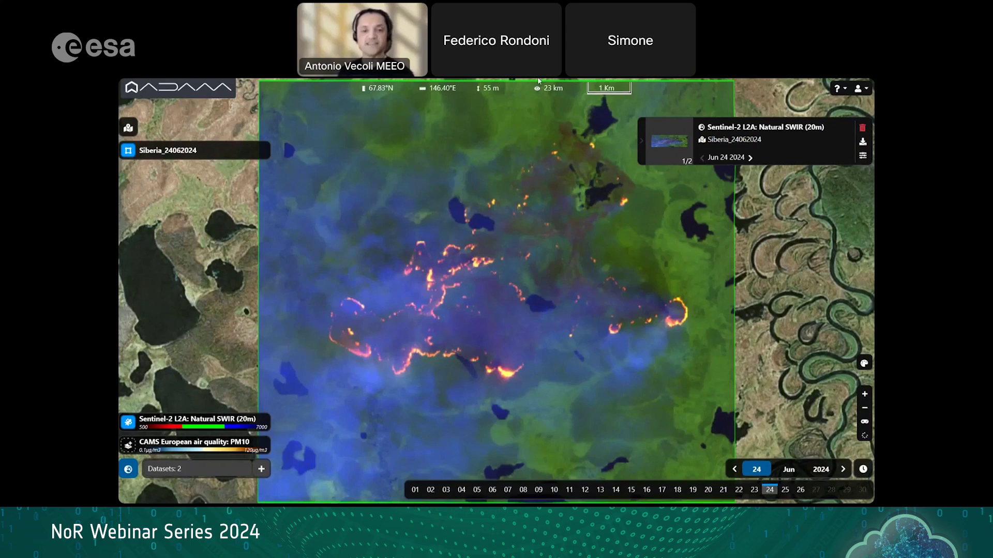
mouse_move(486, 115)
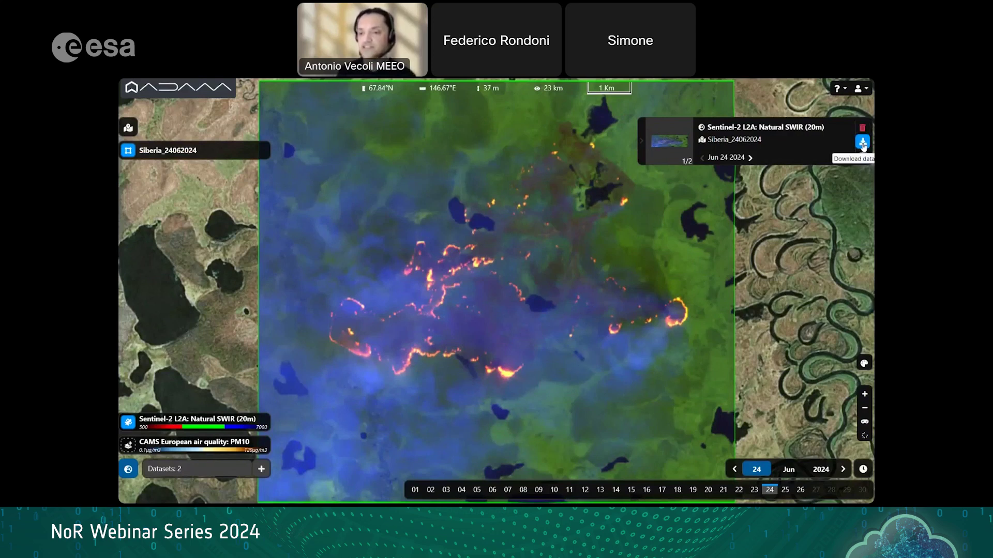
Step: Download the 24 Jun 2024 Sentinel-2 L2A Natural SWIR (20m) image of Siberia_24062024
click(862, 143)
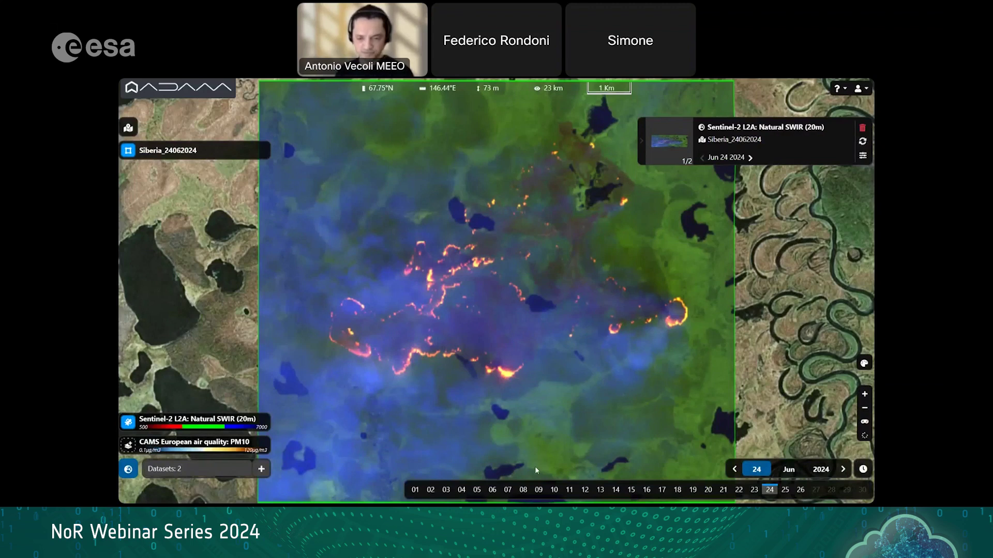
Step: Switch to QGIS and reopen the recent ADAM4QGIS project, discarding unsaved changes (Tralascia)
key(super)
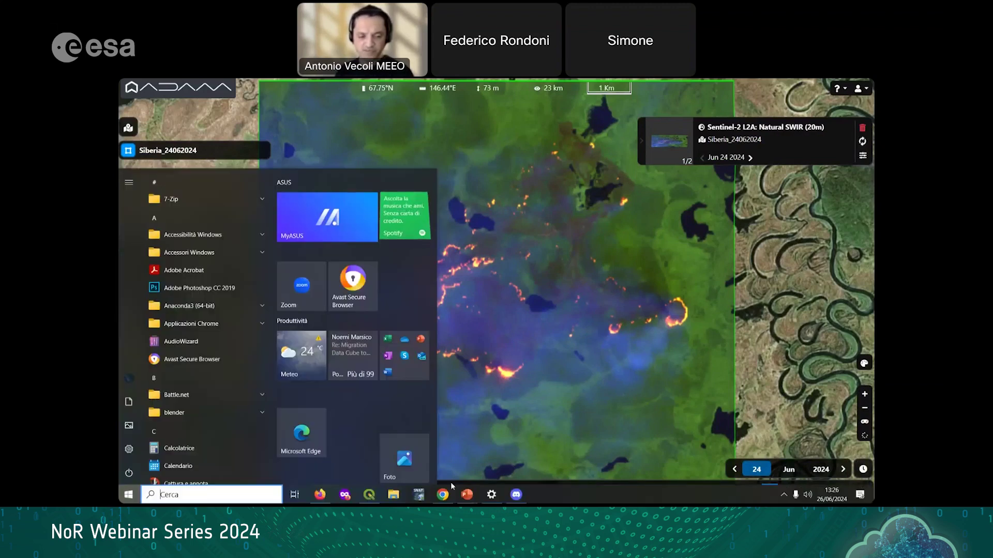
mouse_move(367, 500)
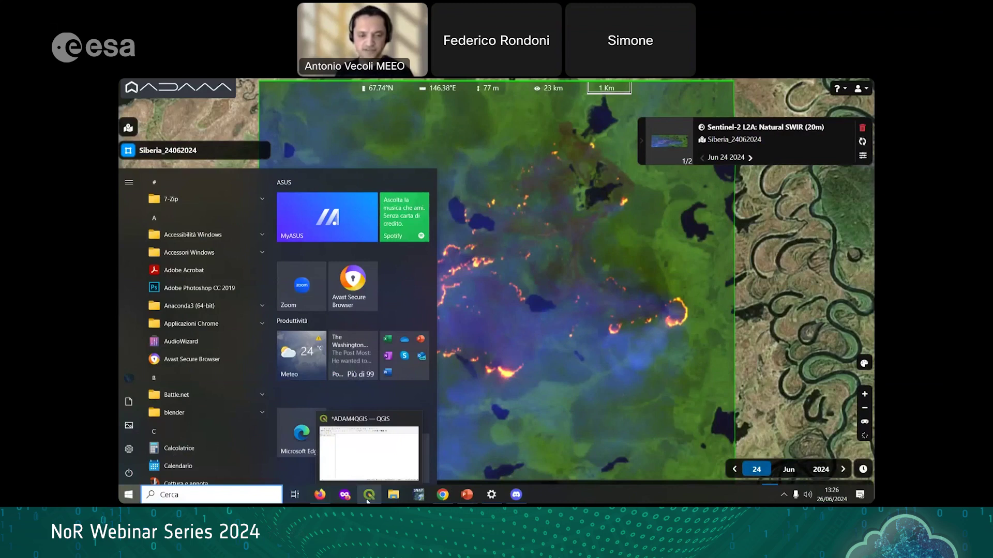
click(368, 497)
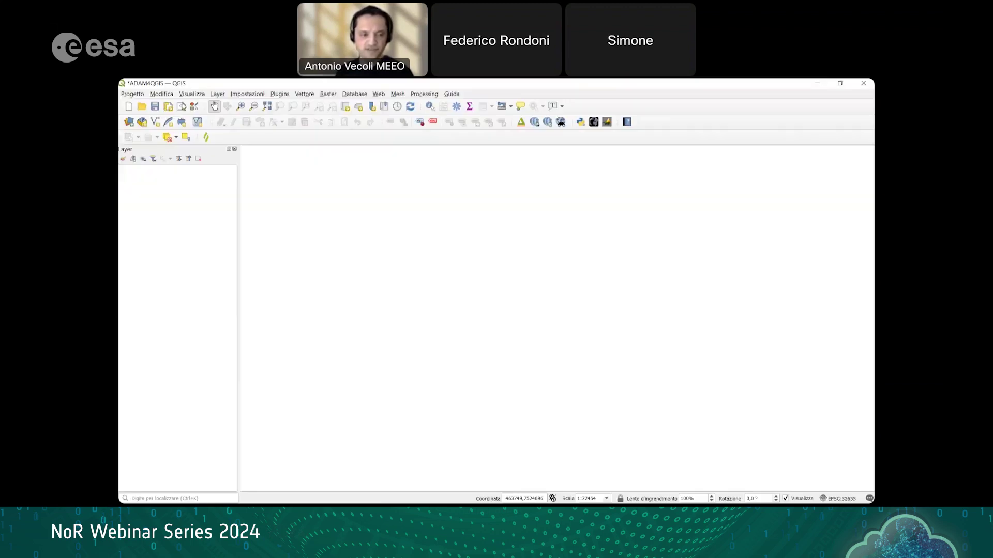
click(127, 95)
mouse_move(185, 152)
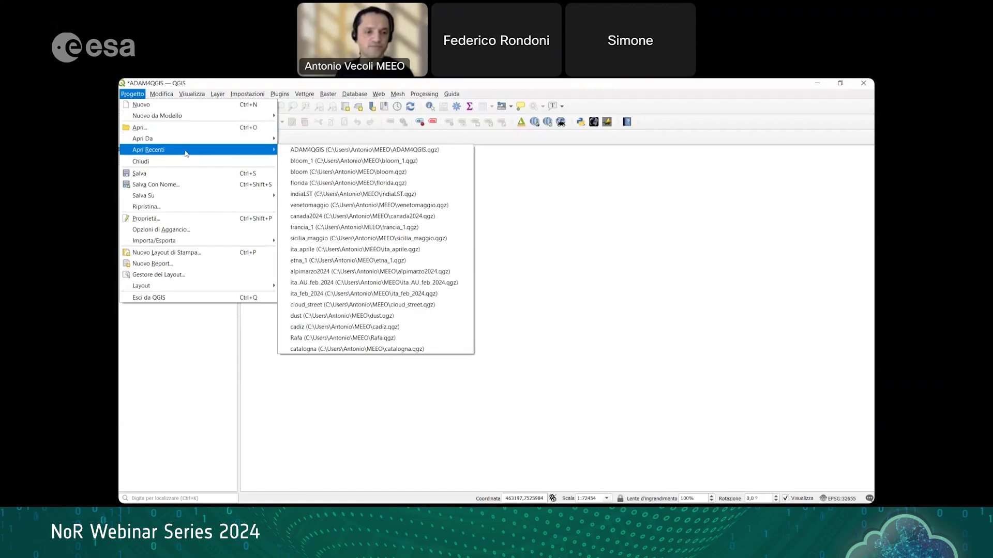
click(289, 150)
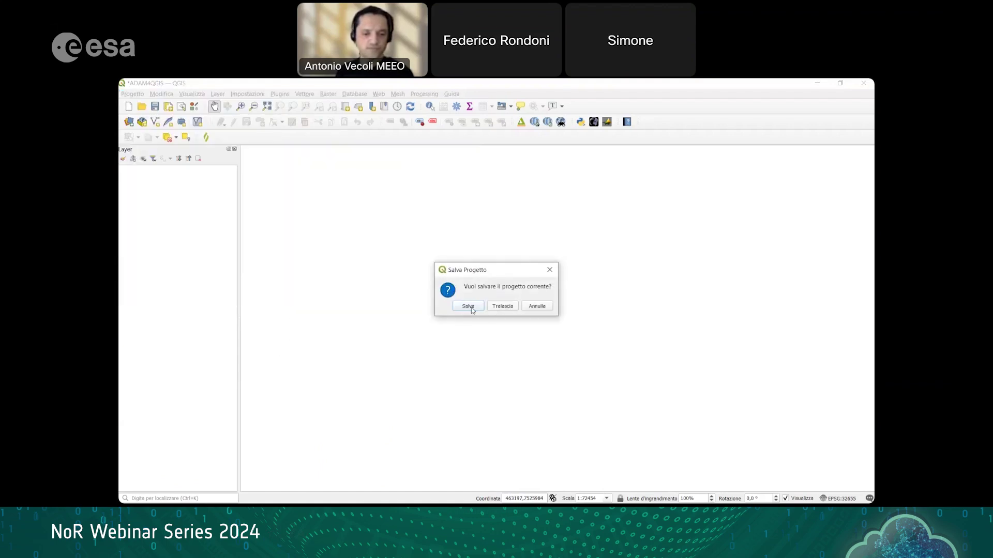
click(502, 307)
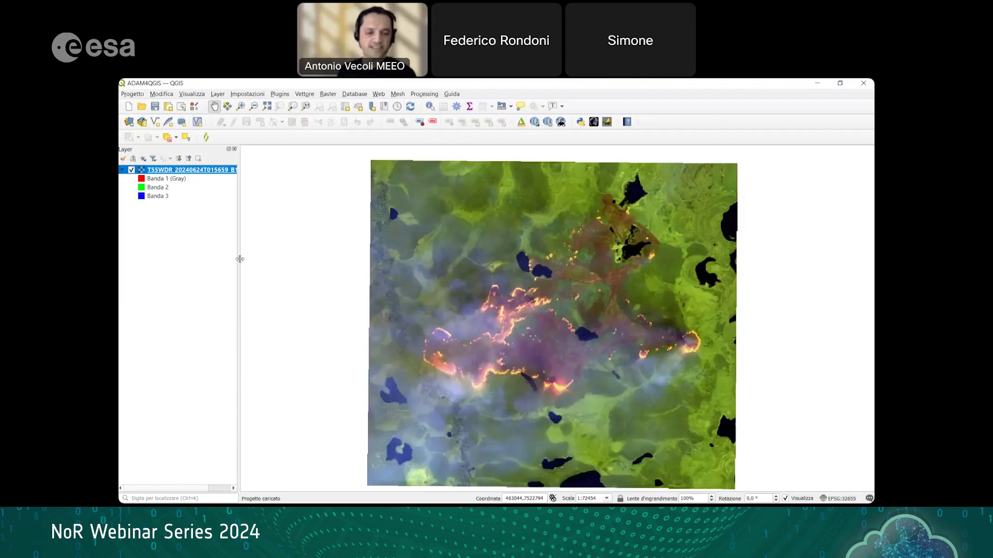
Step: Widen the Layers panel, open the Sentinel-2 layer's Simbologia properties, then switch to the browser
drag(248, 260, 357, 266)
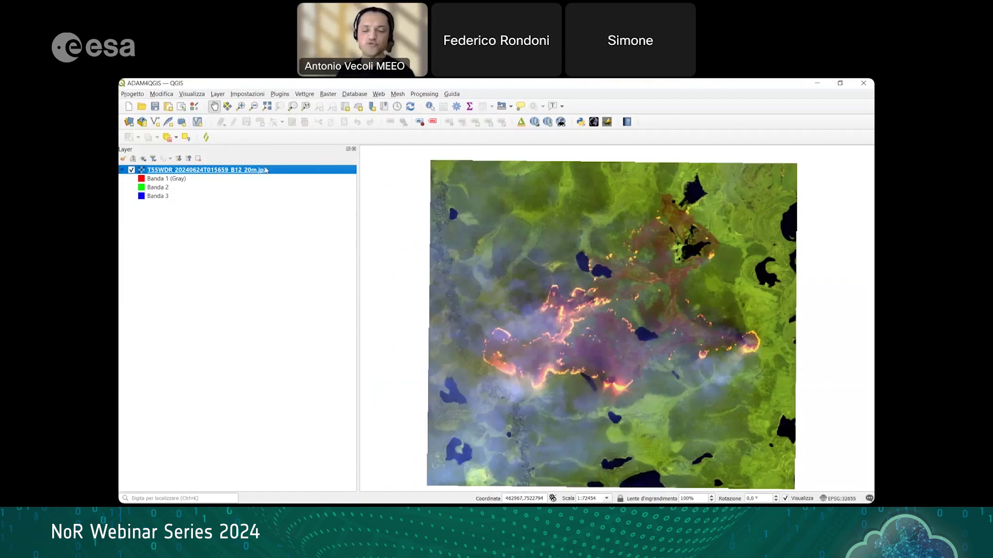
mouse_move(403, 280)
mouse_down()
mouse_move(373, 284)
mouse_move(392, 281)
mouse_up()
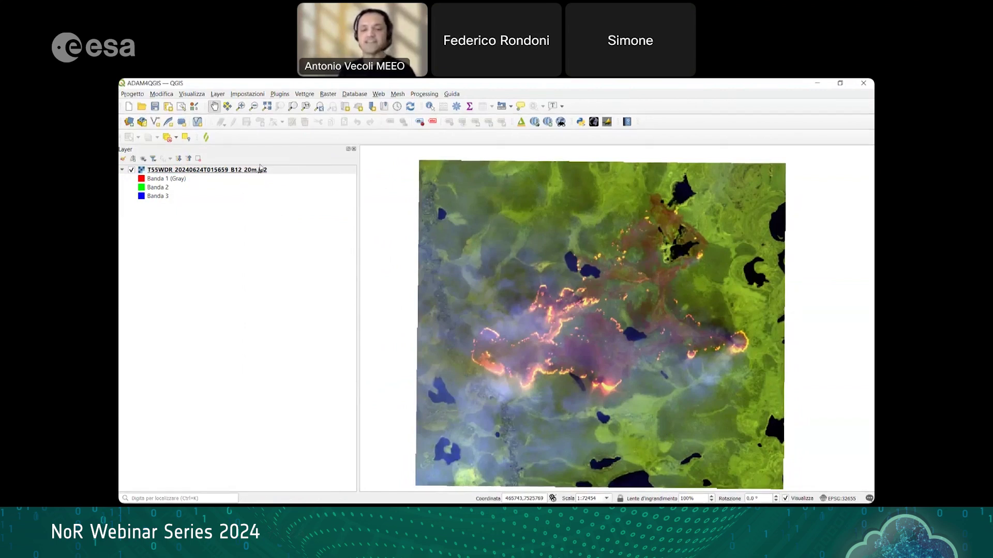
right_click(252, 171)
click(318, 335)
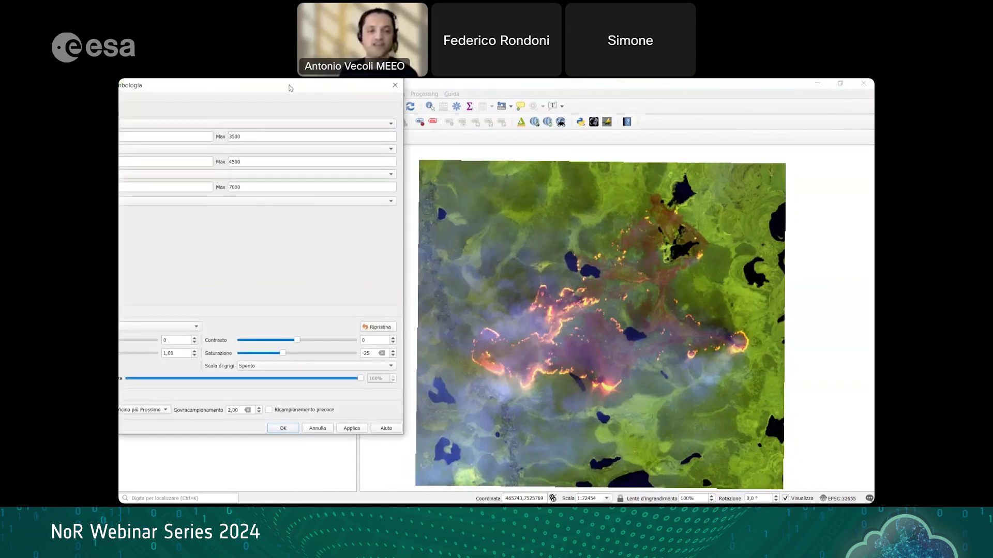
drag(290, 88, 161, 121)
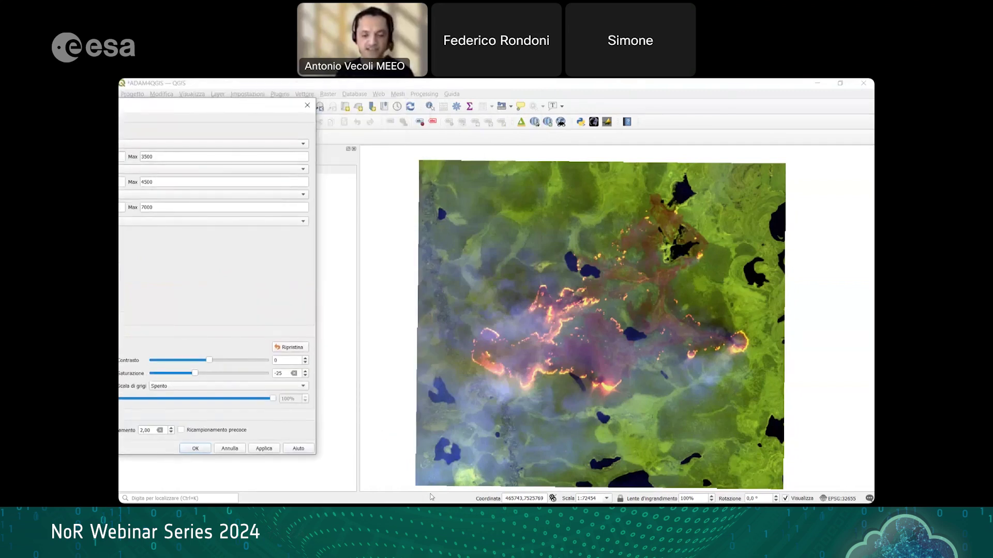
key(alt+Tab)
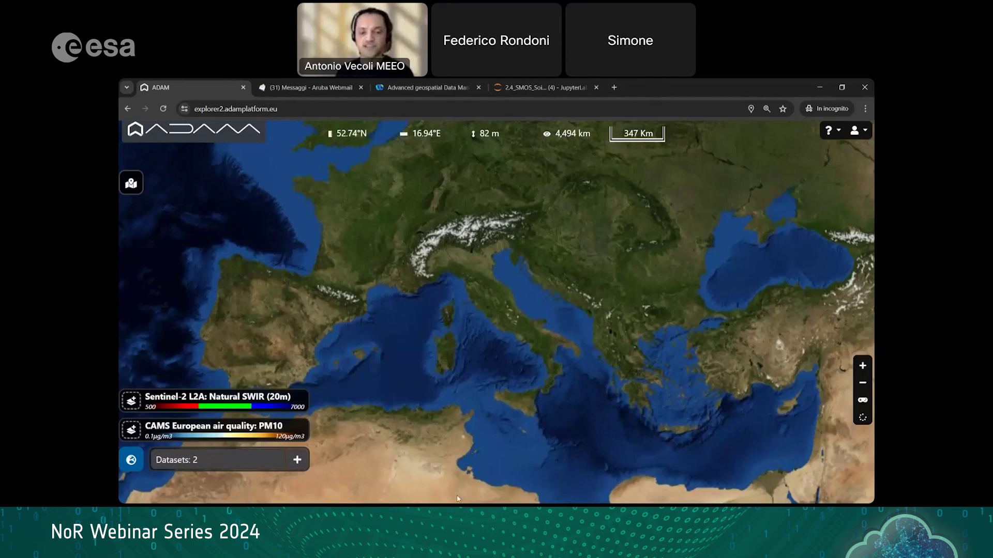
mouse_move(467, 497)
key(super)
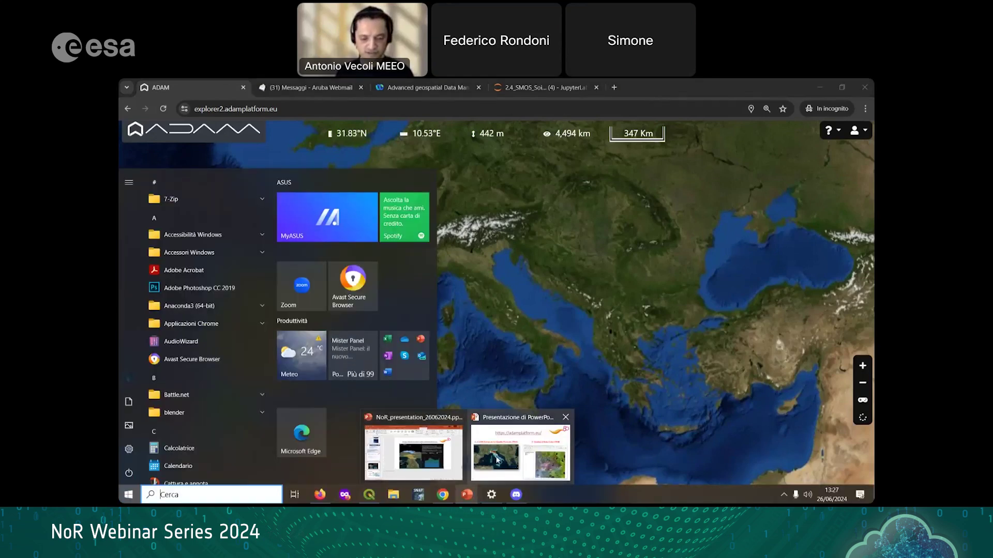
click(497, 460)
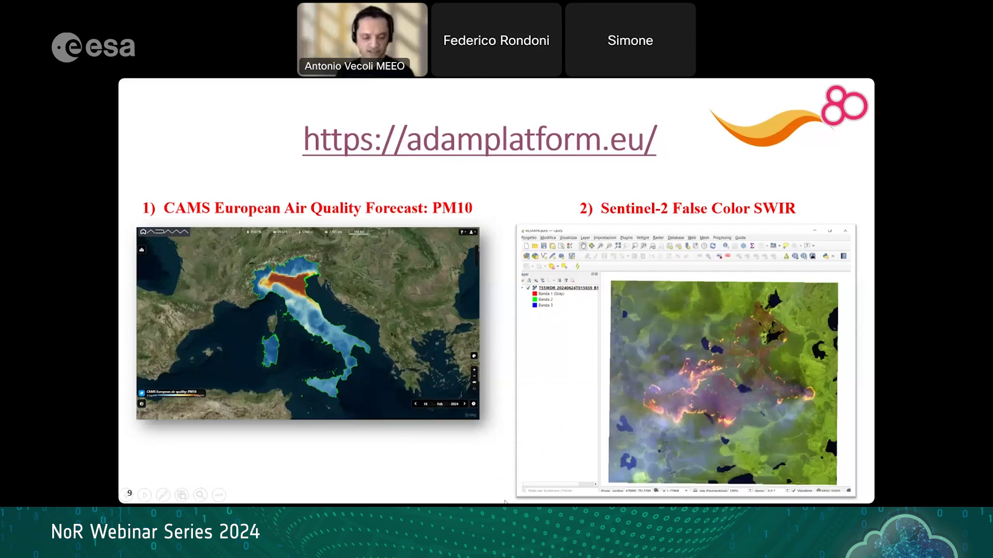
key(super)
mouse_move(443, 494)
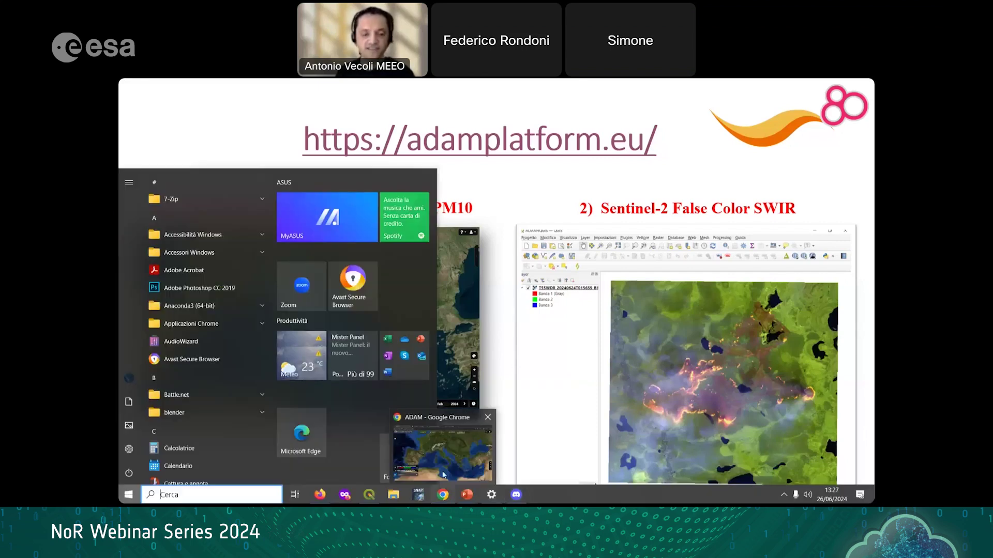
click(443, 474)
key(super)
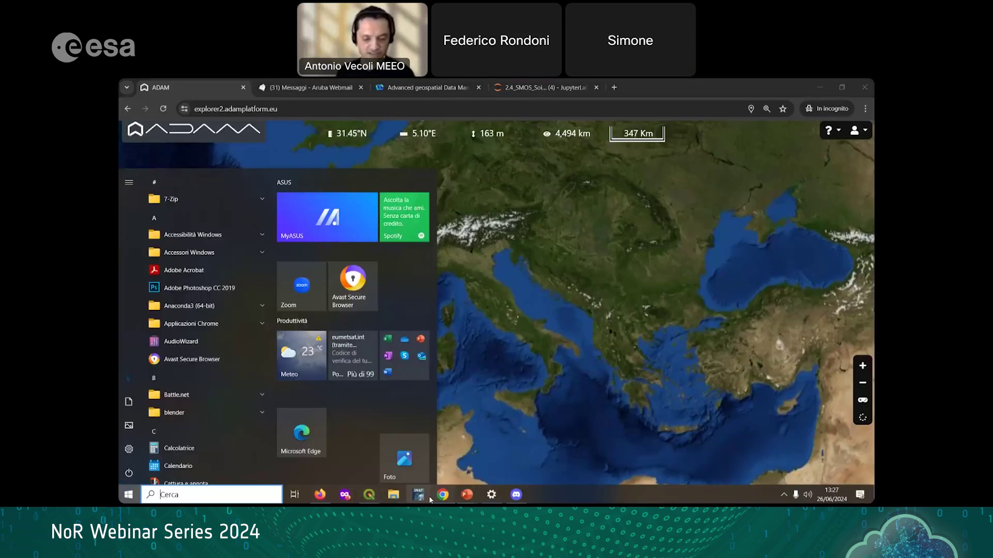
key(super)
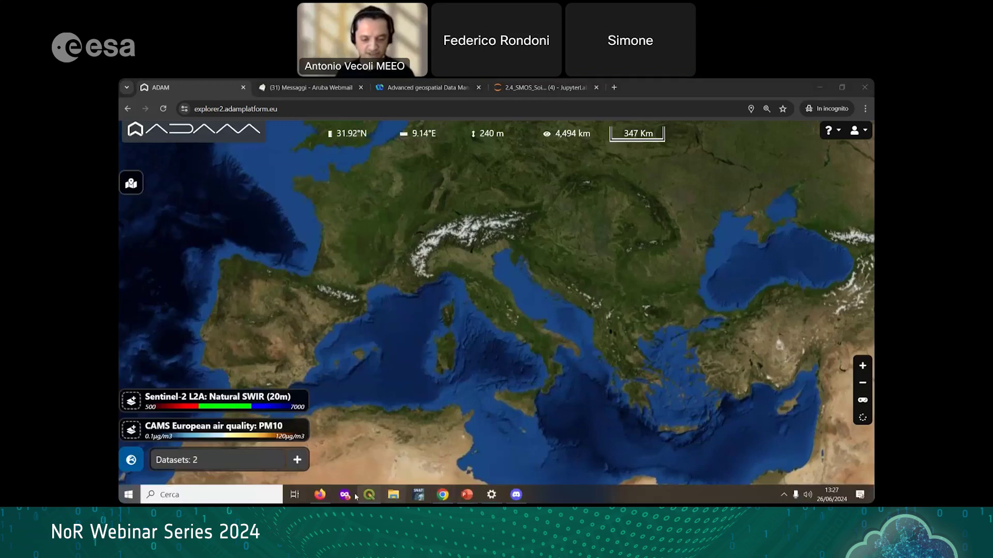
key(super)
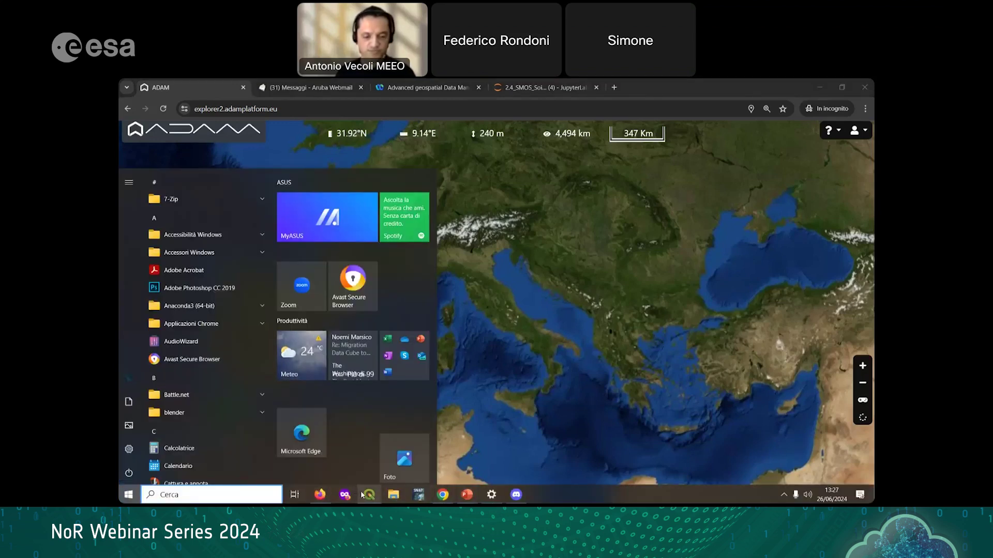
Step: Set the first band's stretch Max from 3500 to 4000 in Simbologia, apply, and close
click(364, 495)
drag(229, 99, 366, 109)
double_click(301, 156)
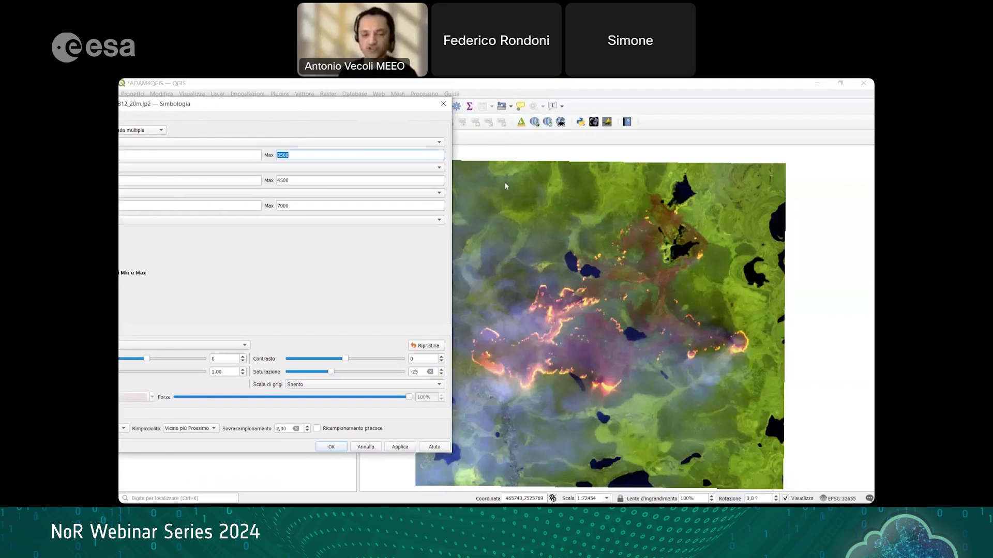
text(4000)
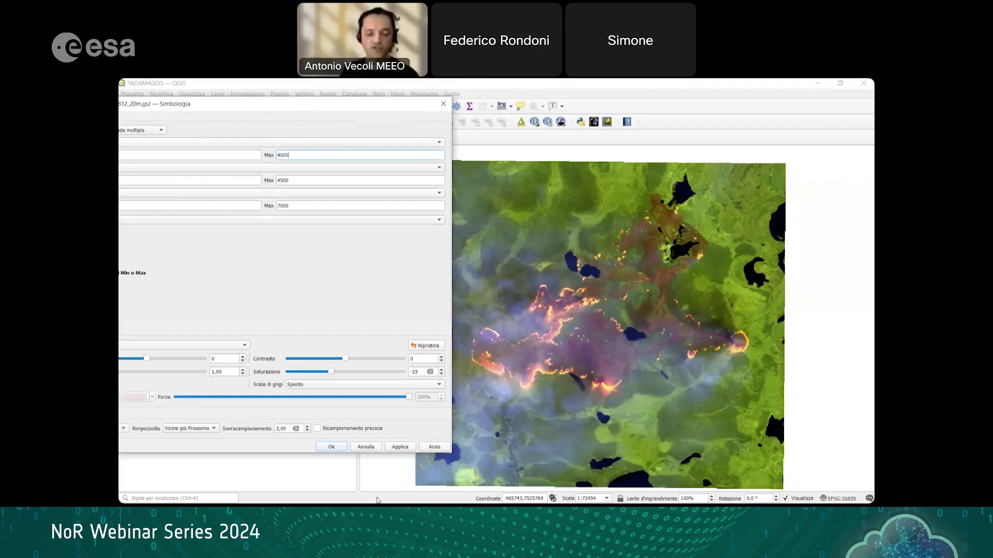
click(399, 446)
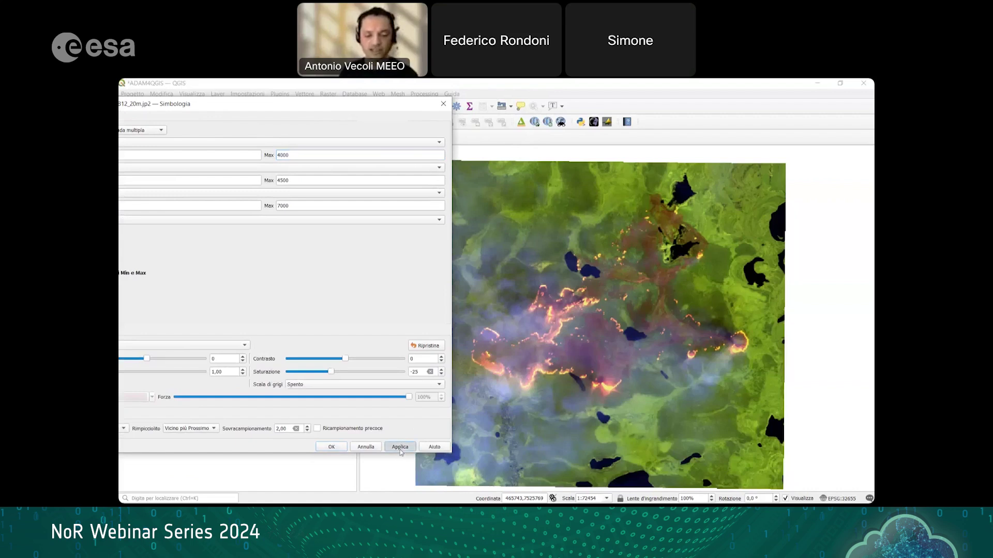
click(331, 447)
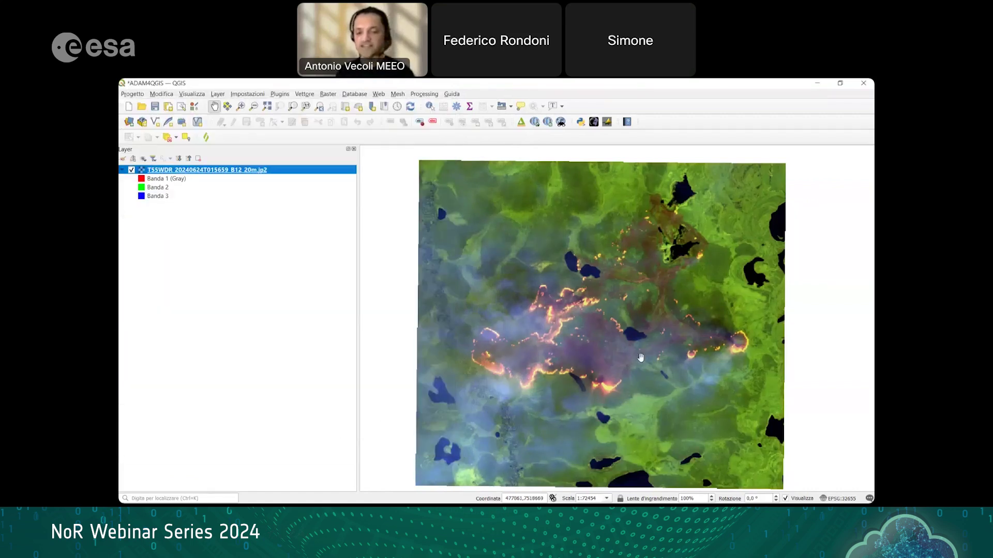
drag(624, 312, 625, 309)
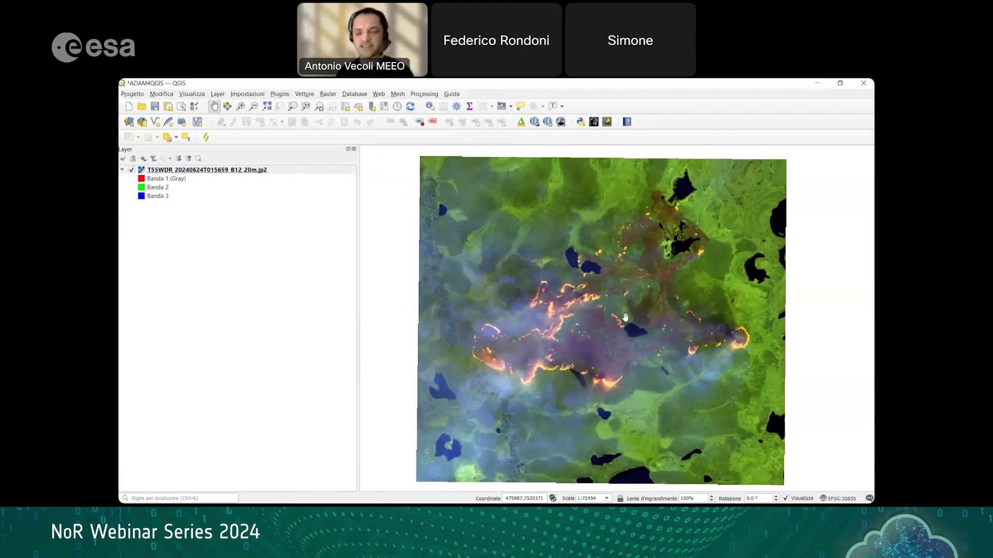
drag(627, 329, 625, 324)
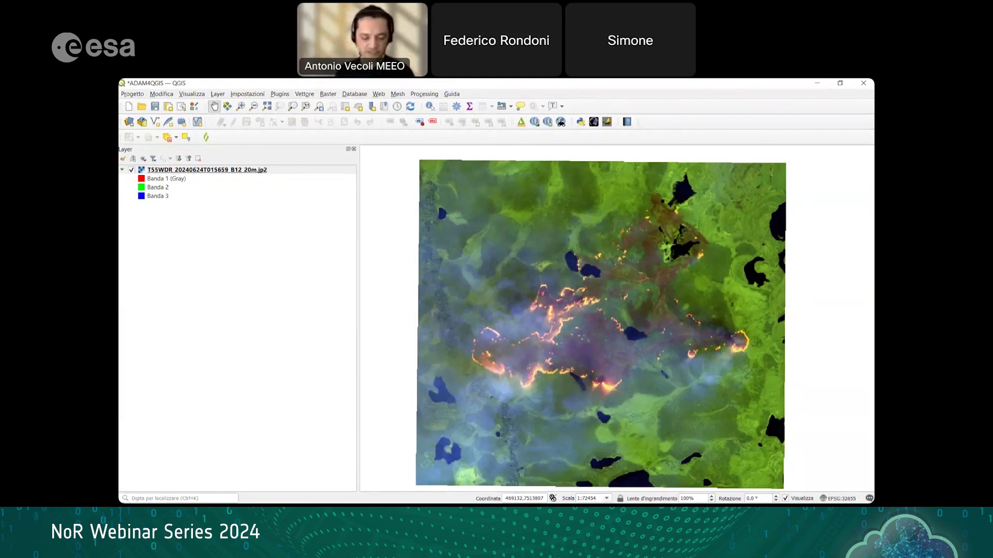
mouse_move(426, 503)
key(super)
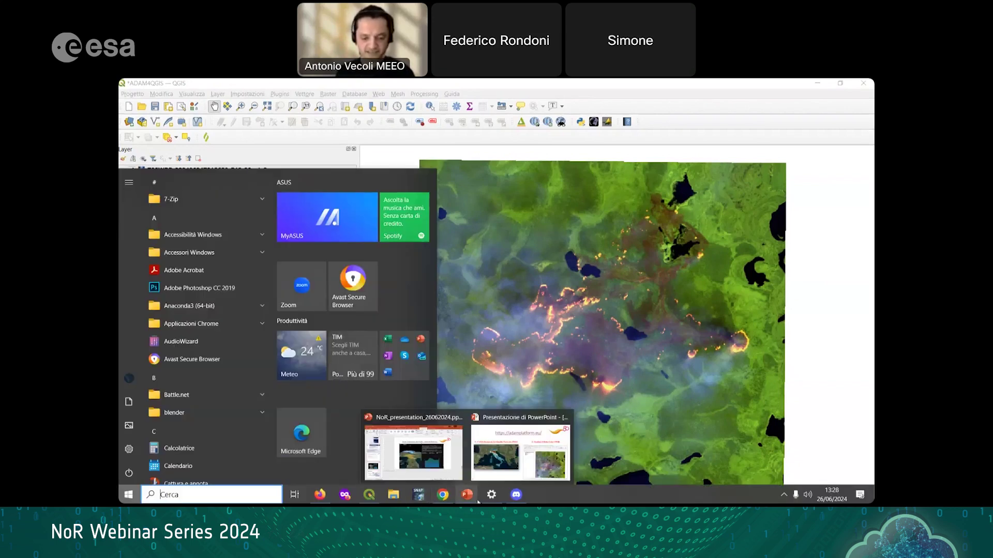
Step: Compare the ADAM Siberia fire view with QGIS, then return to the PowerPoint slideshow
click(442, 496)
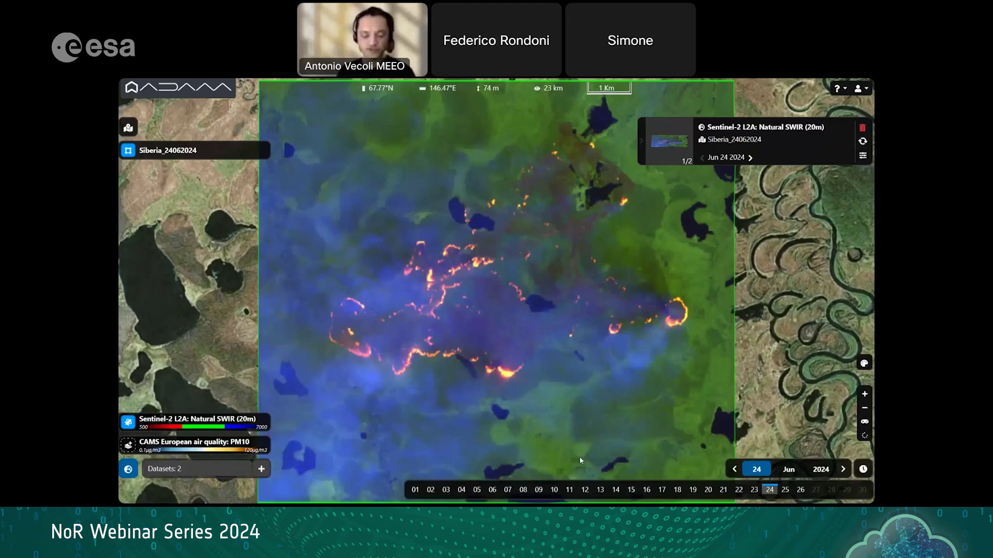
mouse_move(528, 495)
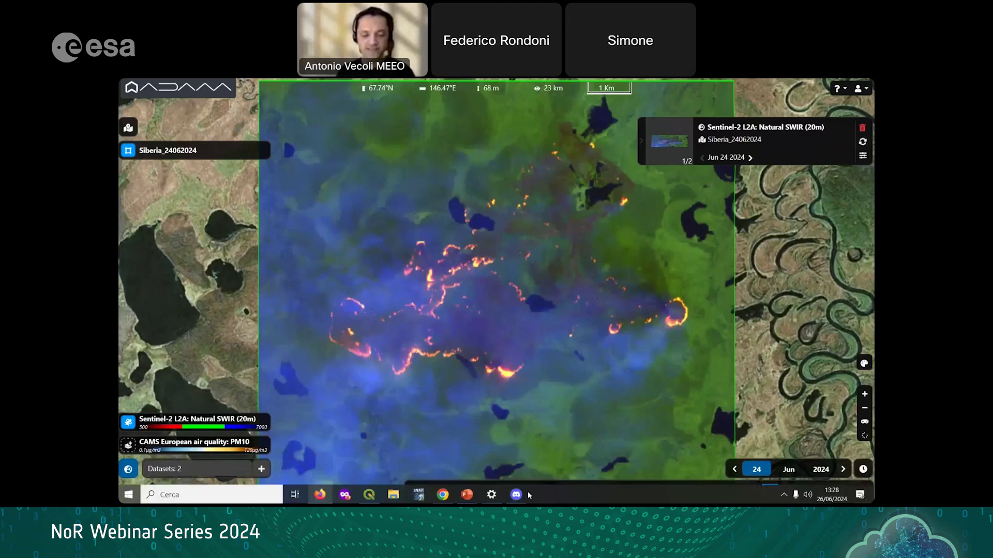
click(369, 494)
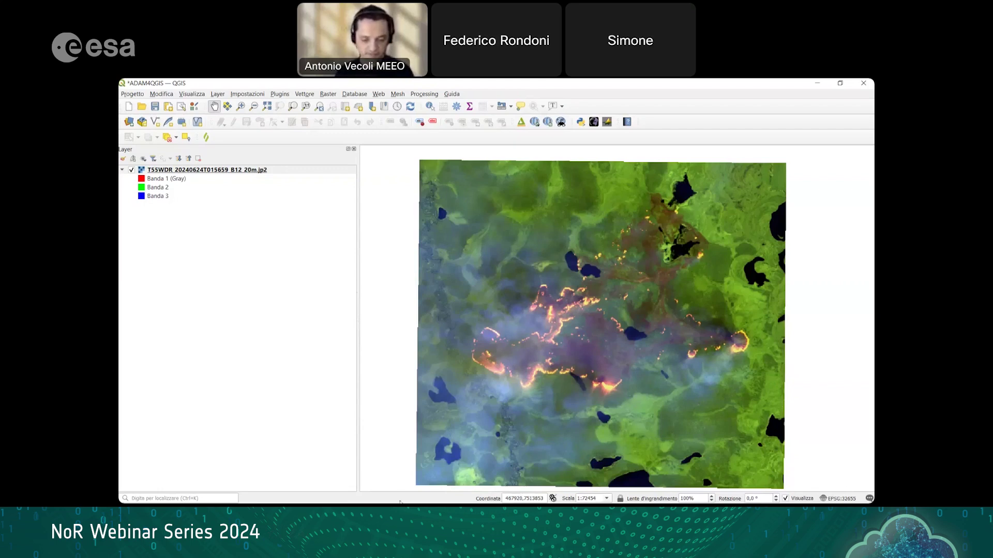
key(super)
mouse_move(467, 494)
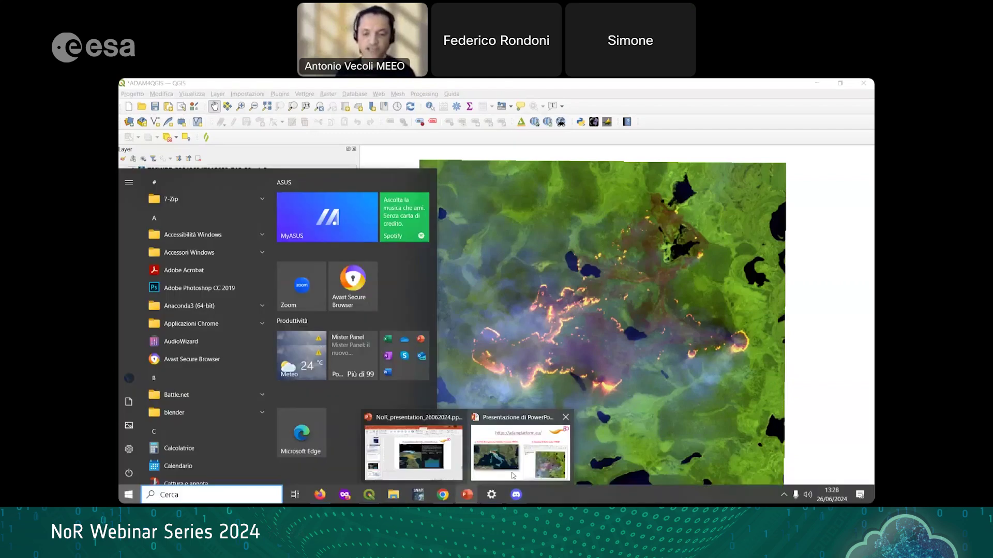
click(513, 475)
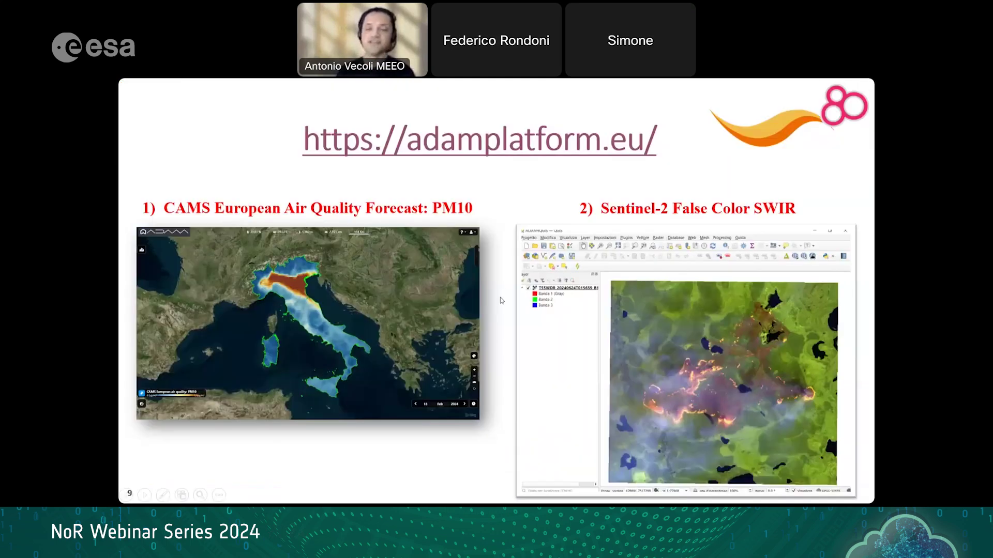